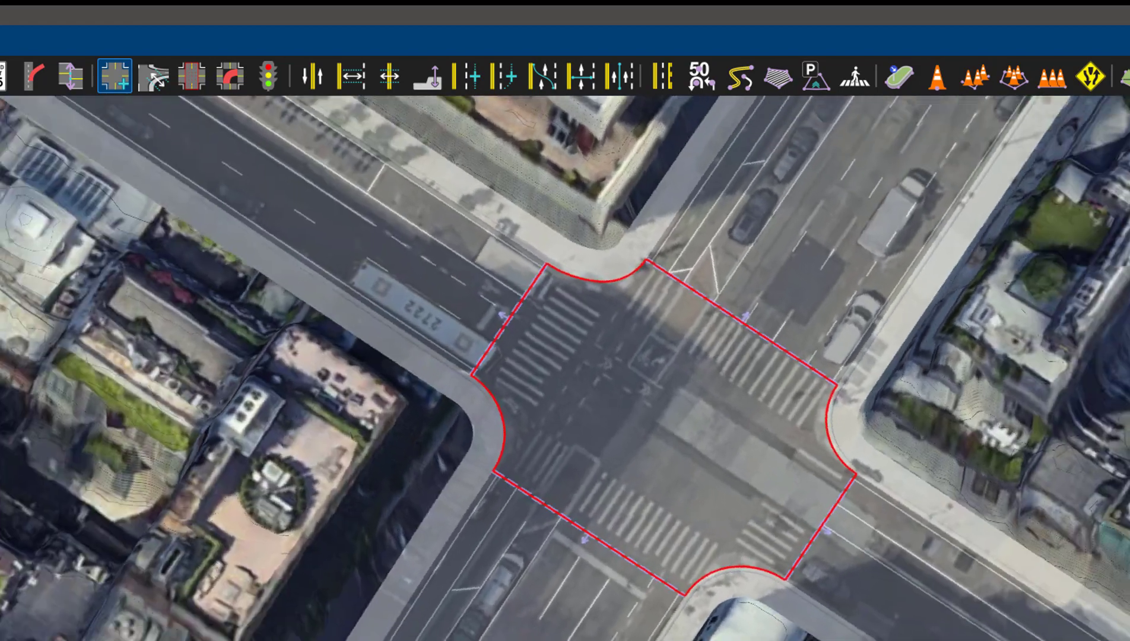
Reshape the junction corner curve next to the bus with the Corner Tool so it follows the curb in the aerial image
{"action": "scroll", "coordinate": [744, 432], "scroll_direction": "down", "scroll_amount": 2}
{"action": "scroll", "coordinate": [770, 398], "scroll_direction": "up", "scroll_amount": 2}
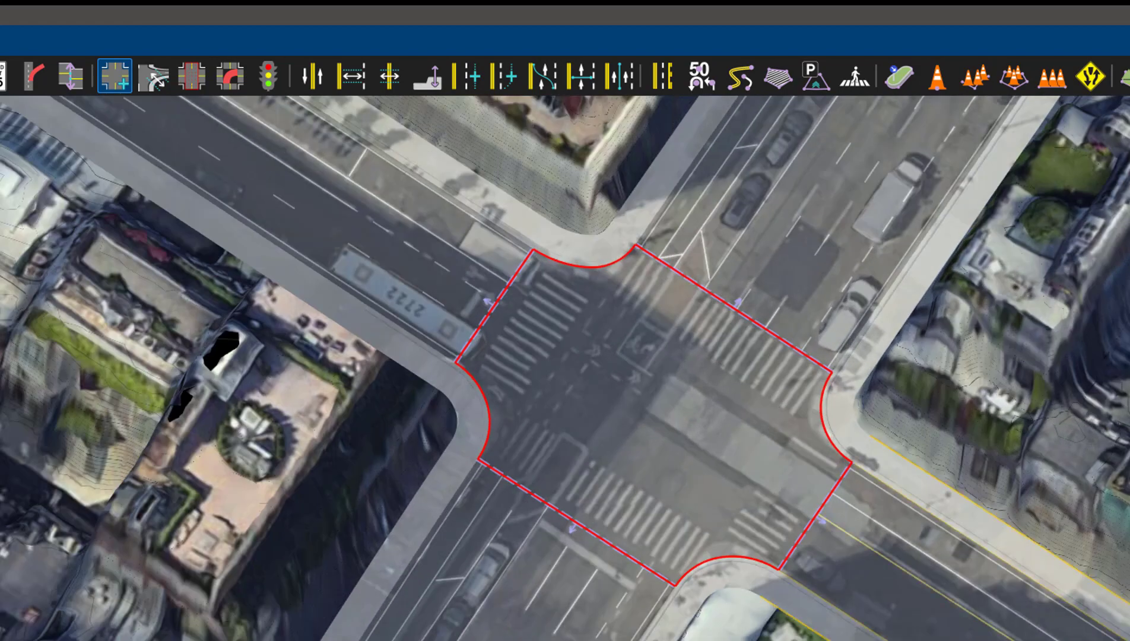
{"action": "left_click_drag", "start_coordinate": [770, 404], "coordinate": [779, 440], "text": "alt"}
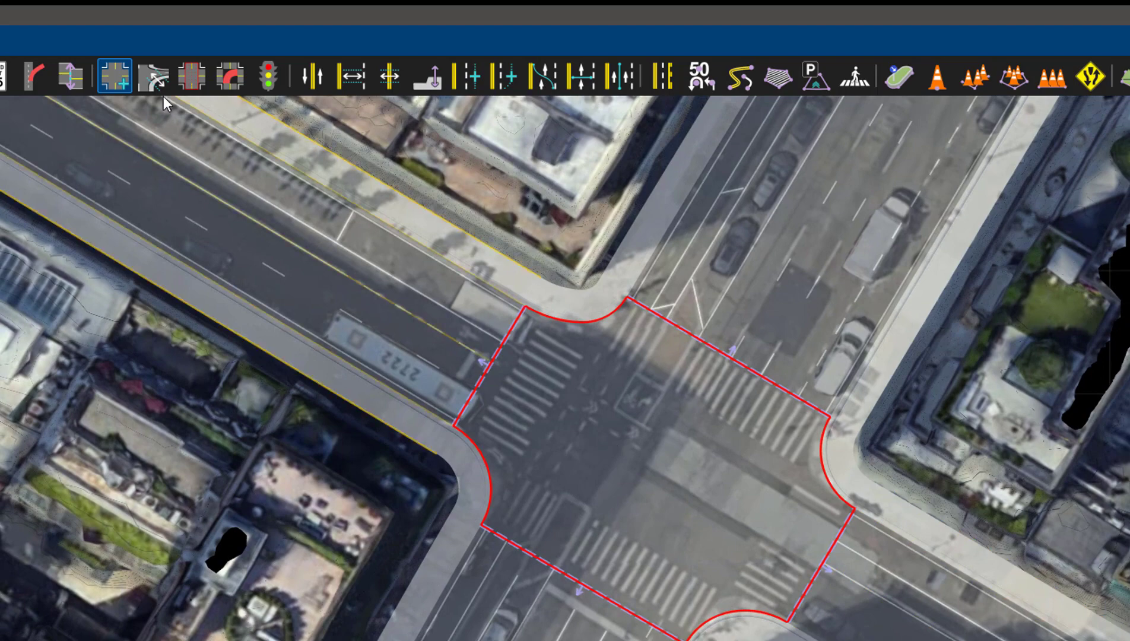
{"action": "left_click", "coordinate": [156, 80]}
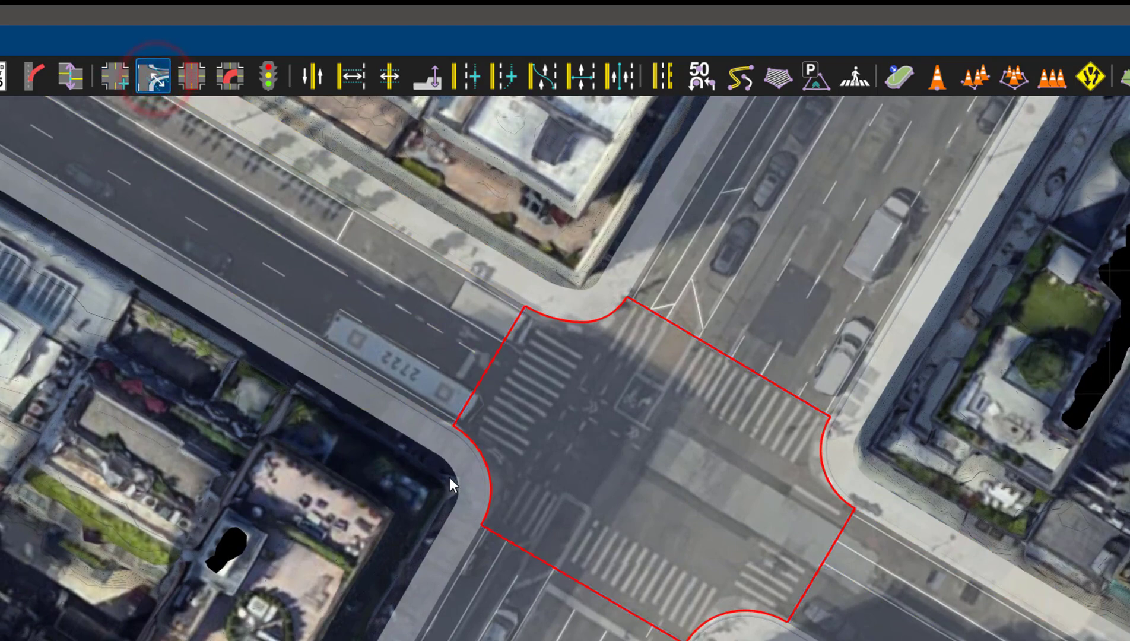
{"action": "scroll", "coordinate": [449, 478], "scroll_direction": "up", "scroll_amount": 3}
{"action": "left_click", "coordinate": [490, 474]}
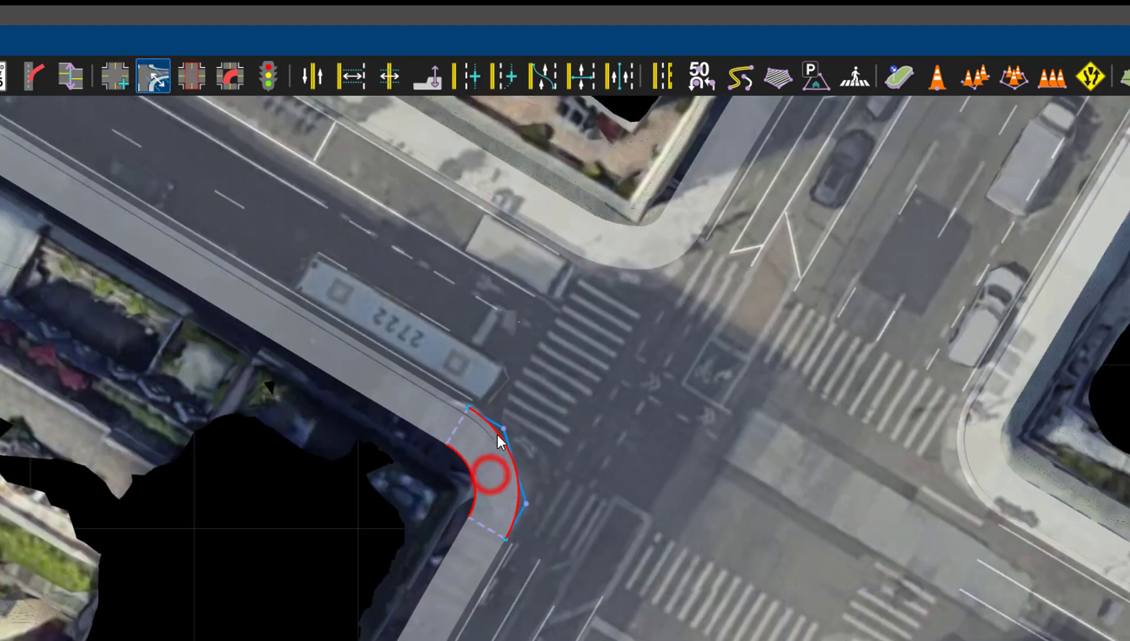
{"action": "left_click_drag", "start_coordinate": [505, 431], "coordinate": [451, 396]}
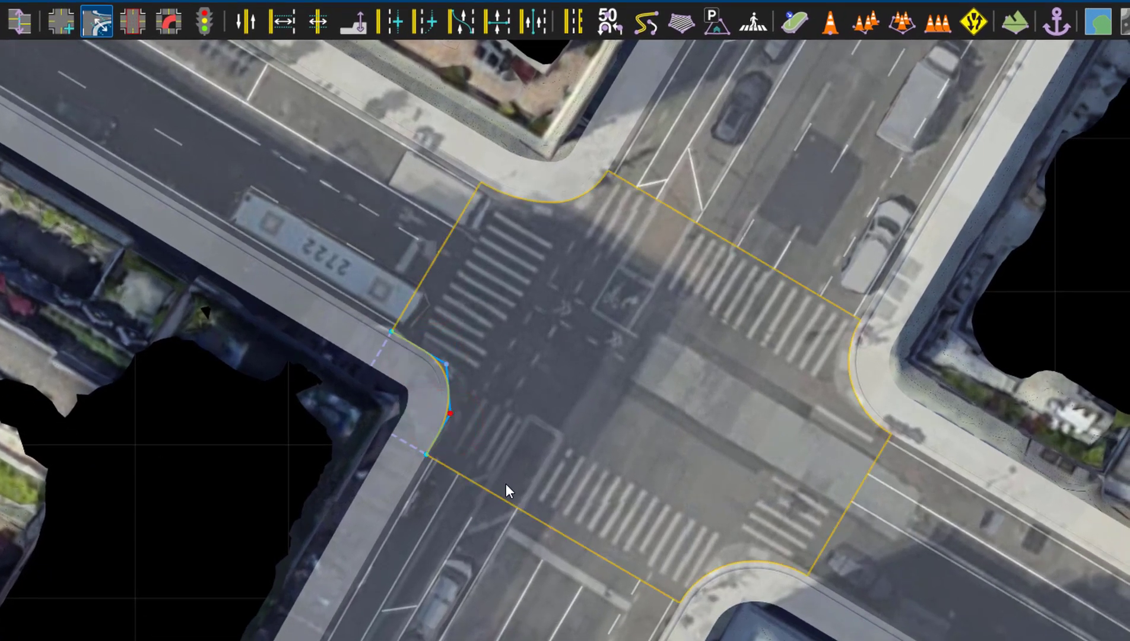
Reshape the junction's lower and right corner curves to match the curbs in the aerial image
{"action": "left_click", "coordinate": [729, 589]}
{"action": "left_click_drag", "start_coordinate": [702, 568], "coordinate": [748, 541]}
{"action": "left_click", "coordinate": [857, 335]}
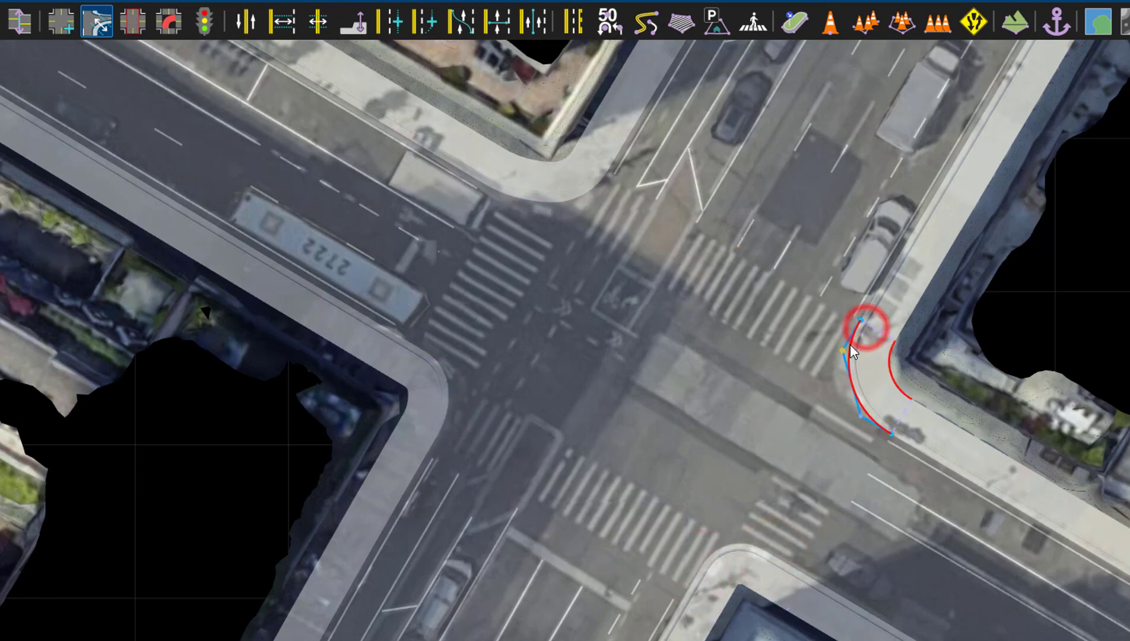
{"action": "left_click_drag", "start_coordinate": [849, 344], "coordinate": [830, 361]}
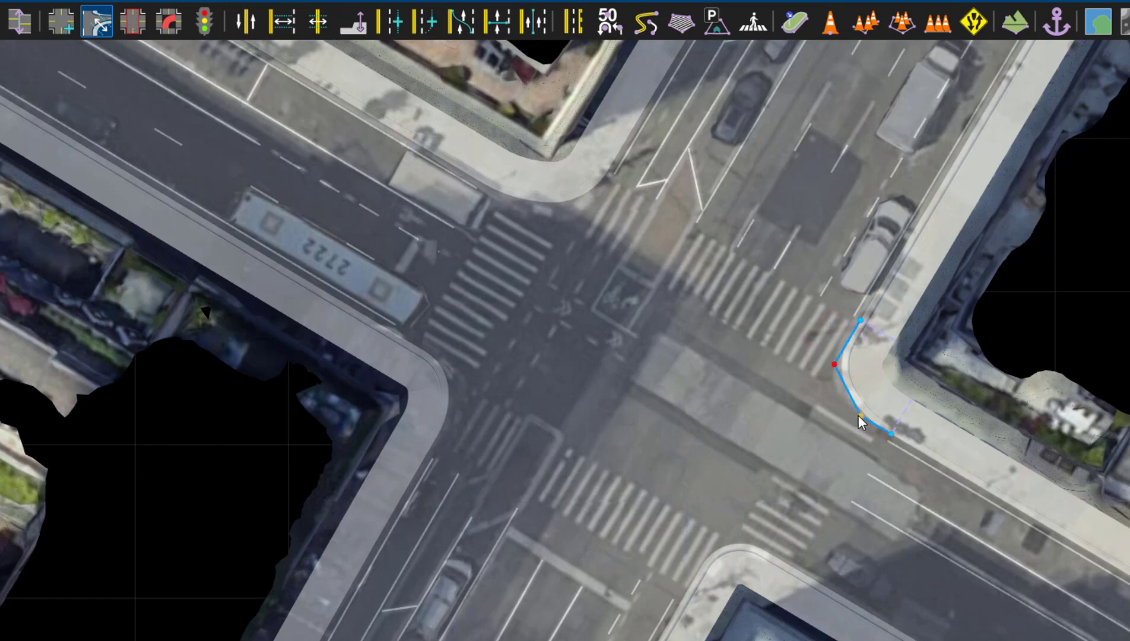
{"action": "left_click_drag", "start_coordinate": [860, 416], "coordinate": [843, 402]}
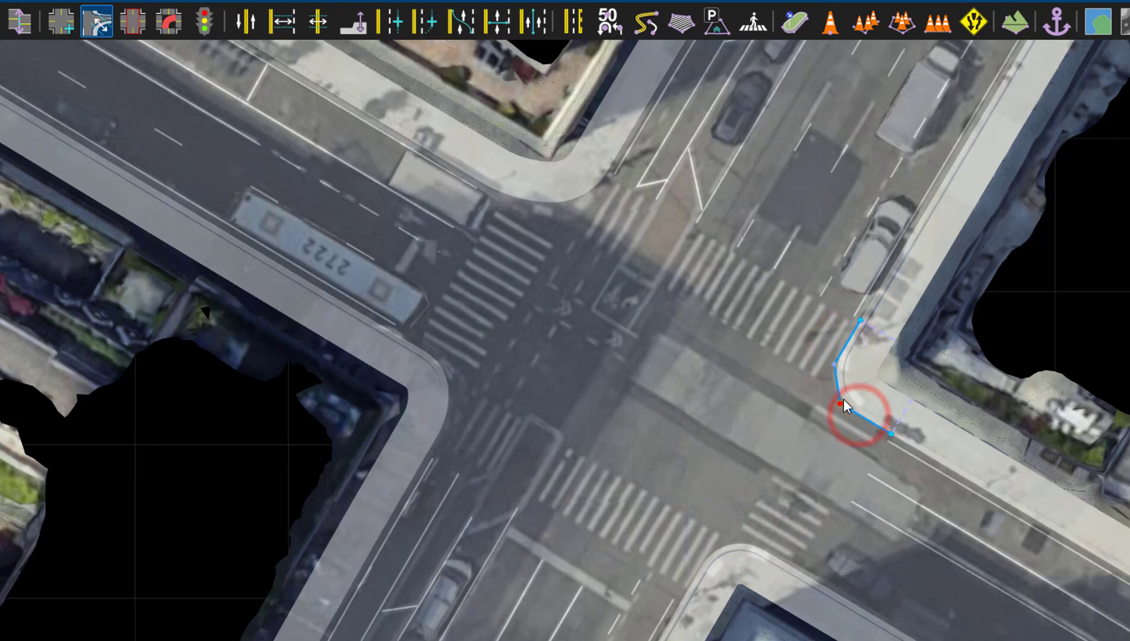
Pull the junction's upper corner curve outward to match the curb in the aerial image
{"action": "left_click", "coordinate": [573, 181]}
{"action": "left_click_drag", "start_coordinate": [518, 206], "coordinate": [546, 219]}
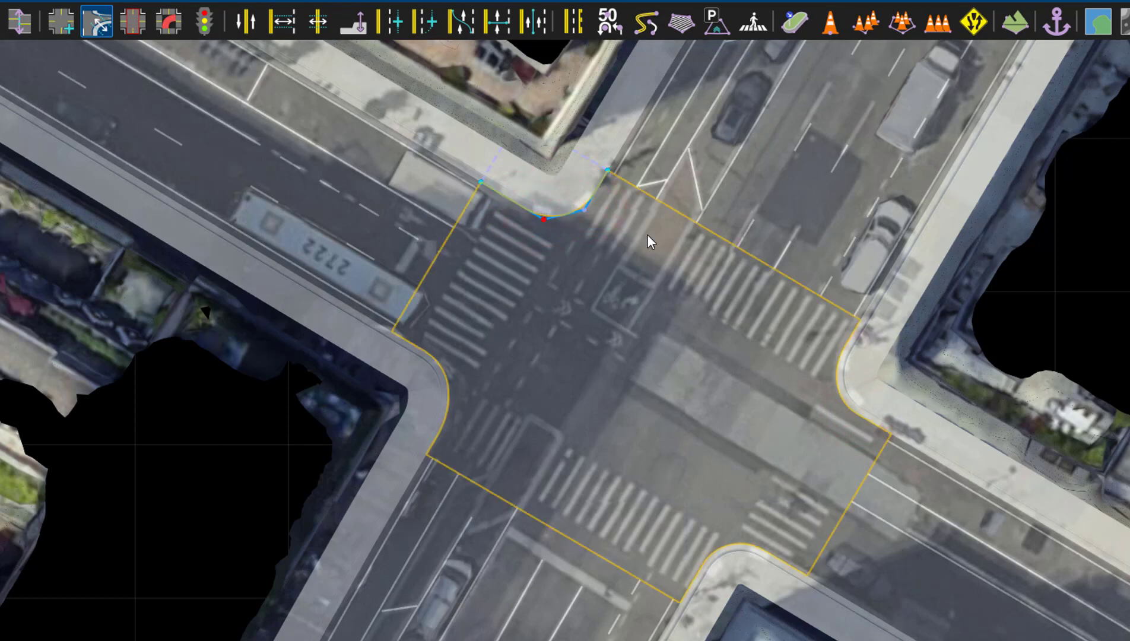
{"action": "left_click", "coordinate": [495, 272]}
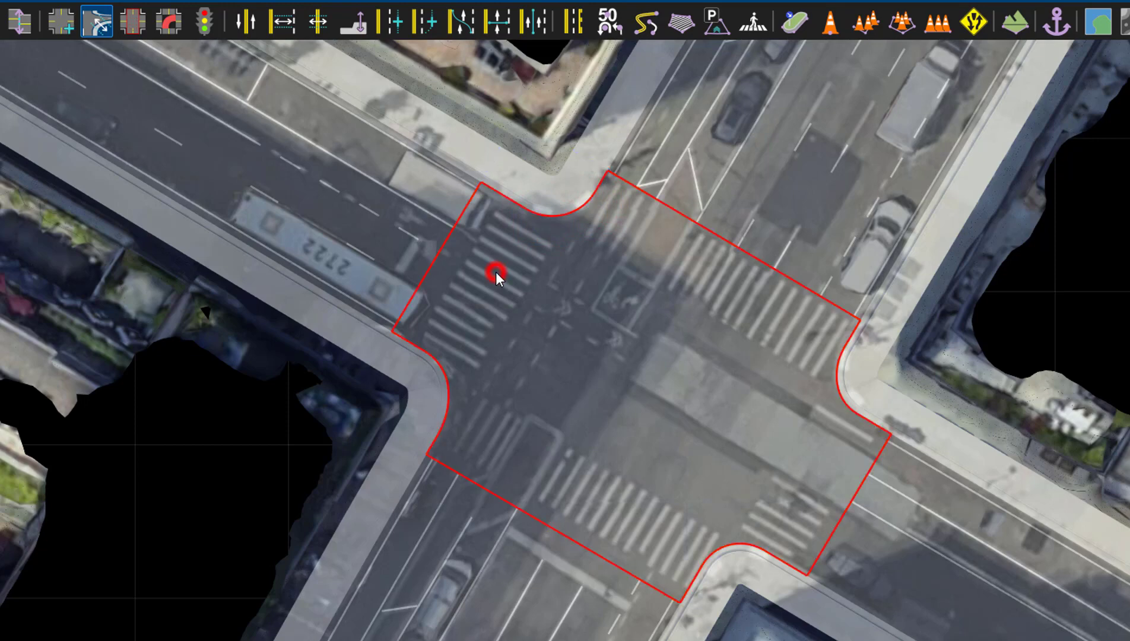
Delete the straight maneuver road from the bus street's upper lane and create one from its lower lane to the opposite street's lower lane
{"action": "left_click", "coordinate": [168, 23]}
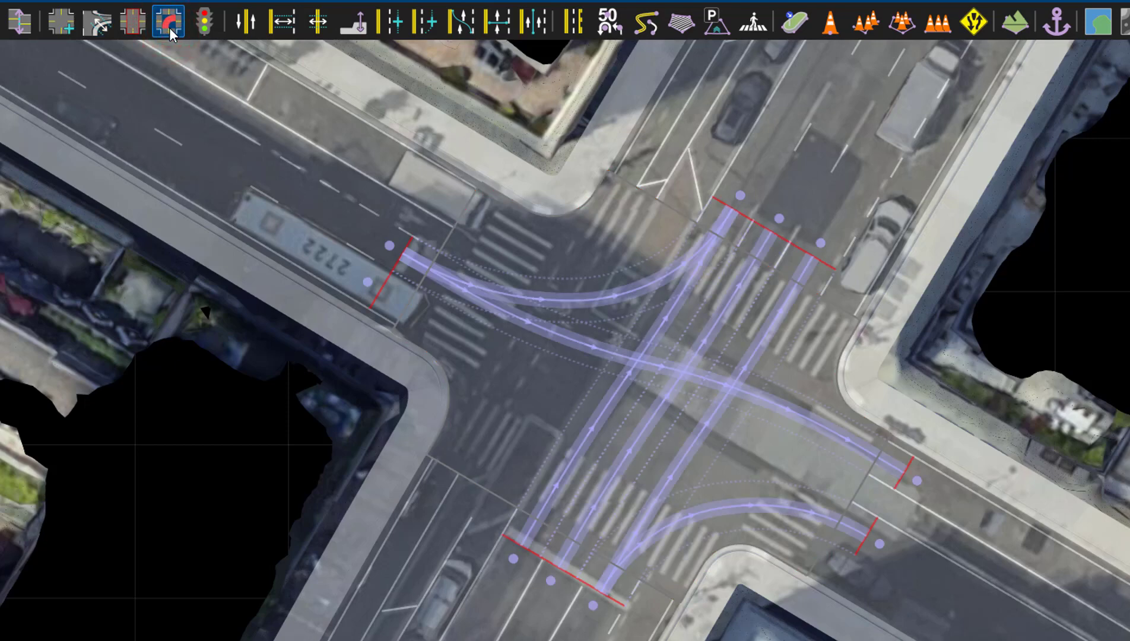
{"action": "left_click", "coordinate": [652, 364]}
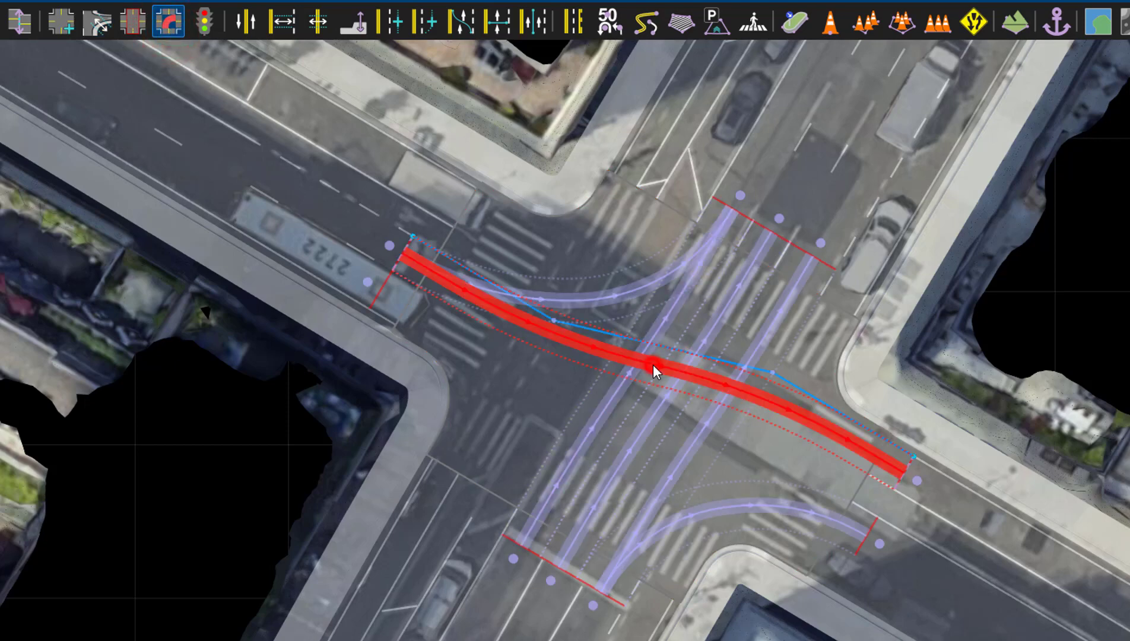
{"action": "key", "text": "Delete"}
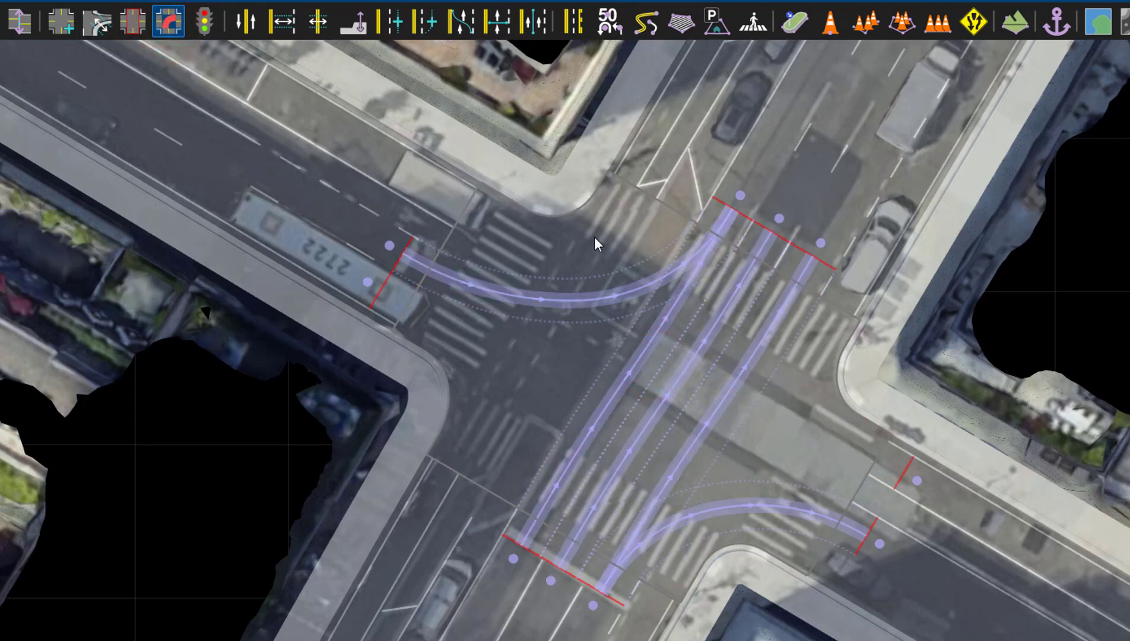
{"action": "left_click", "coordinate": [373, 283]}
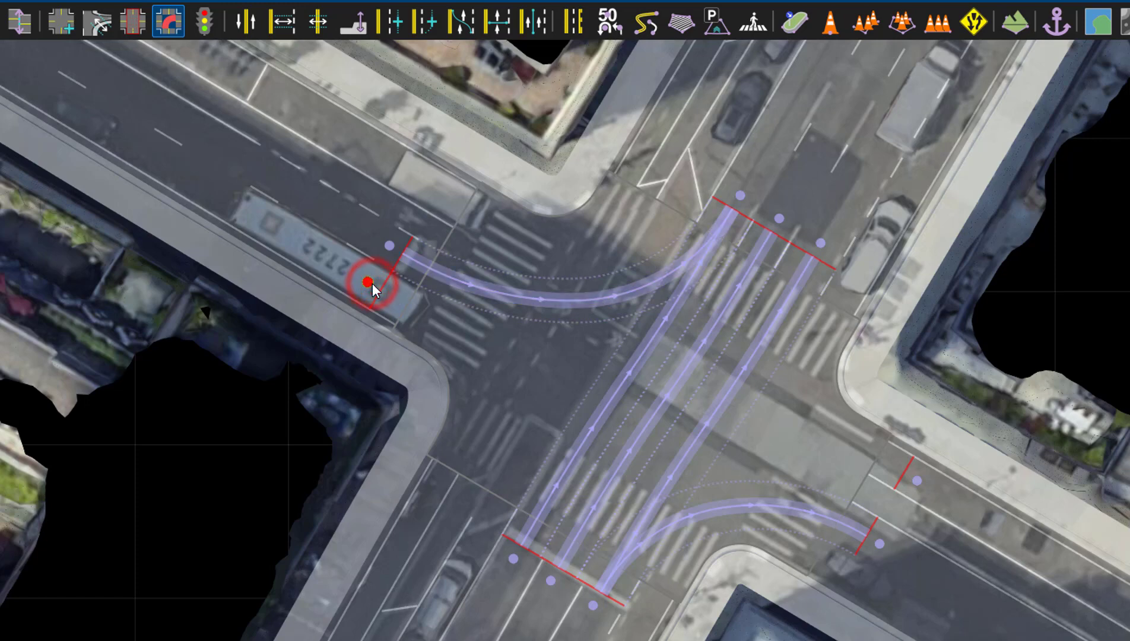
{"action": "left_click", "coordinate": [889, 547]}
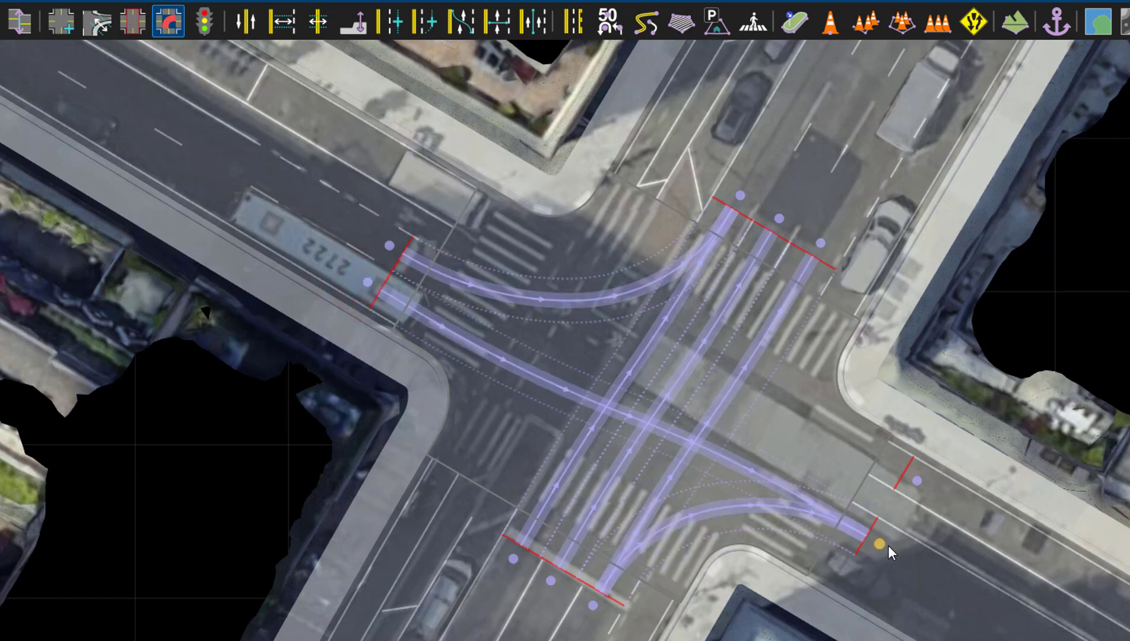
Create maneuver roads from the bus street's upper lane to both the lower and the upper lane of the opposite street
{"action": "left_click", "coordinate": [385, 248]}
{"action": "left_click", "coordinate": [883, 544]}
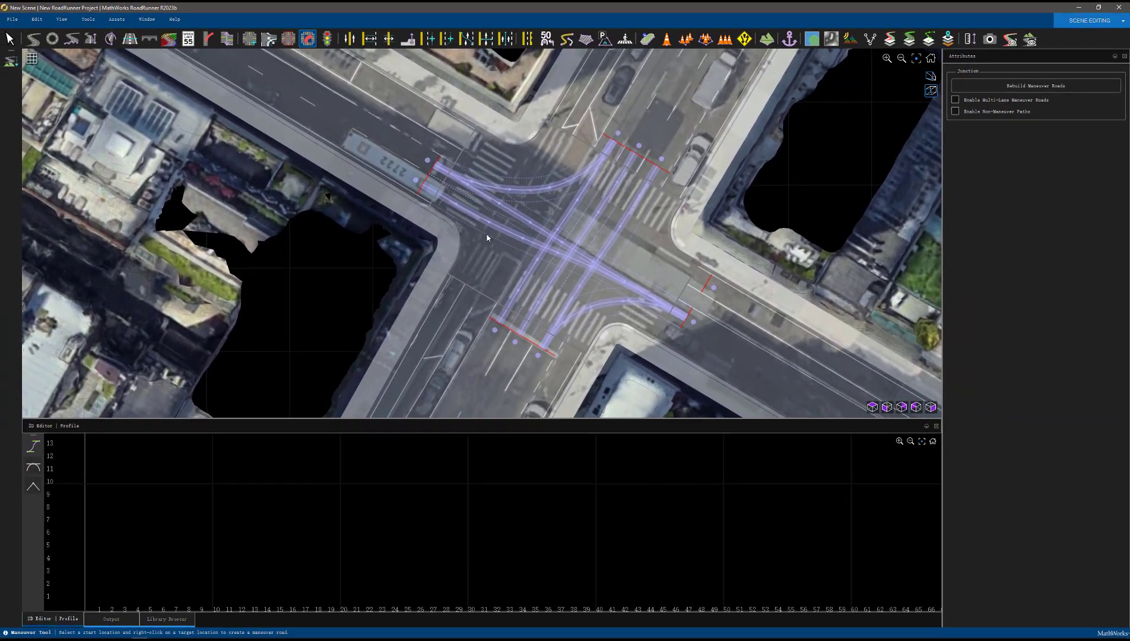
{"action": "left_click", "coordinate": [429, 161]}
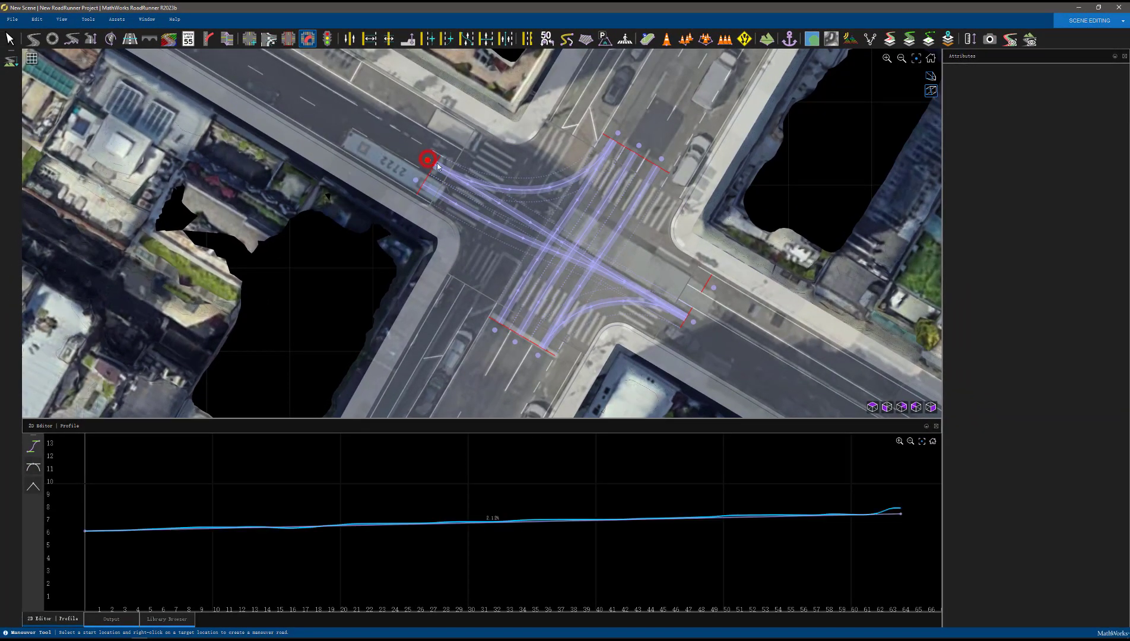
{"action": "right_click", "coordinate": [714, 289]}
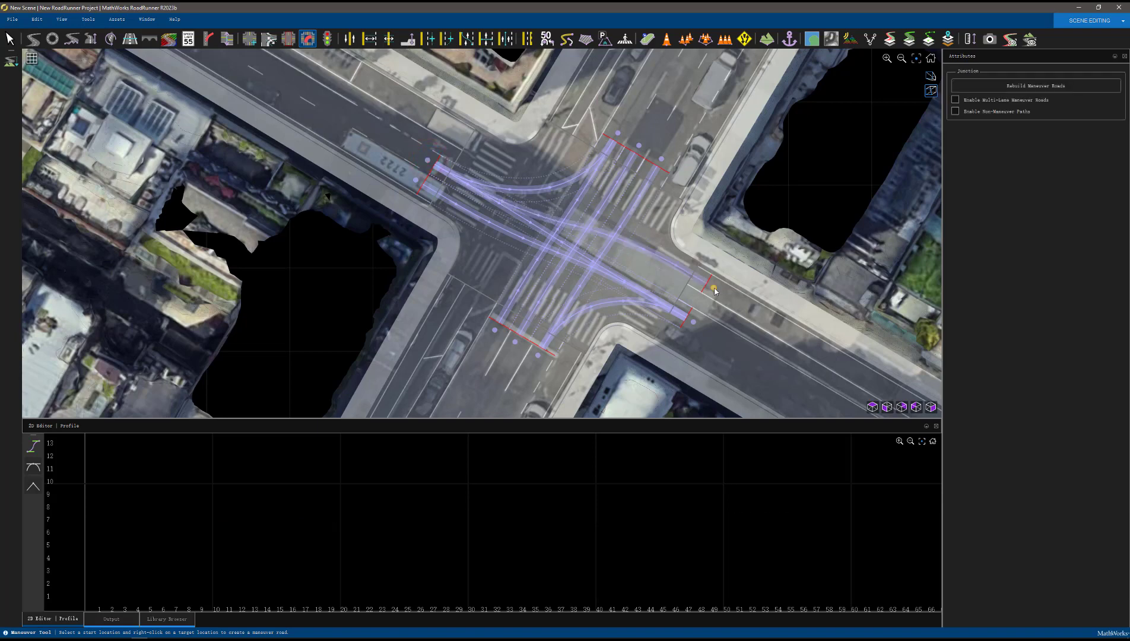
{"action": "left_click", "coordinate": [415, 180]}
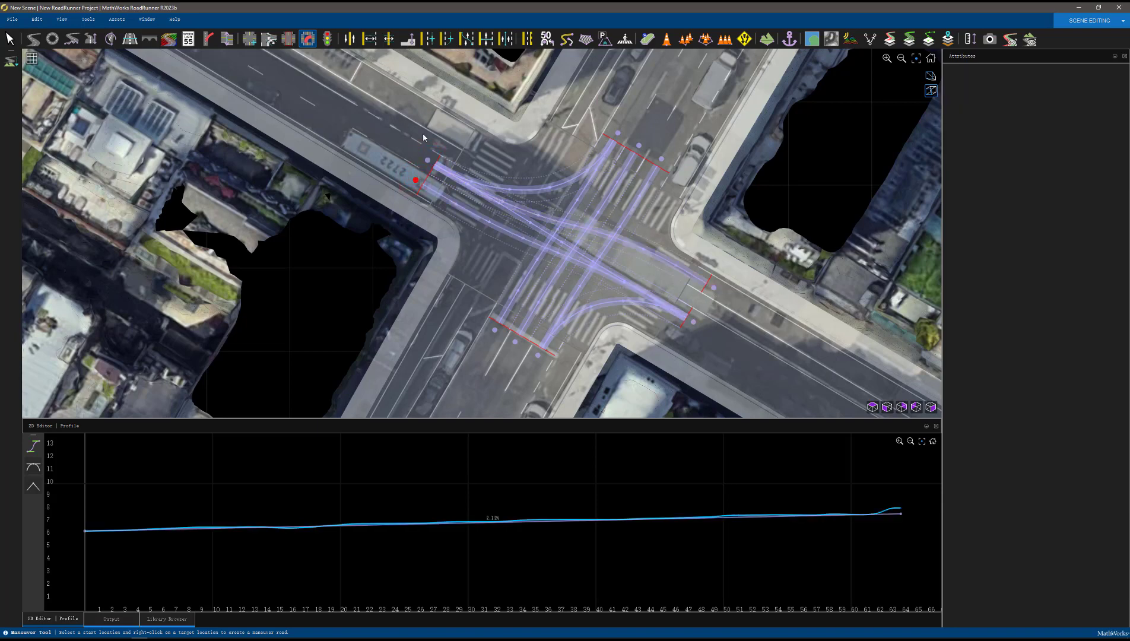
Reshape the maneuver roads from the bus street's upper lane, deepening the left-turn curve and straightening the path to the opposite lower lane
{"action": "left_click", "coordinate": [525, 189]}
{"action": "left_click_drag", "start_coordinate": [484, 181], "coordinate": [546, 227]}
{"action": "left_click", "coordinate": [540, 224]}
{"action": "left_click", "coordinate": [559, 244]}
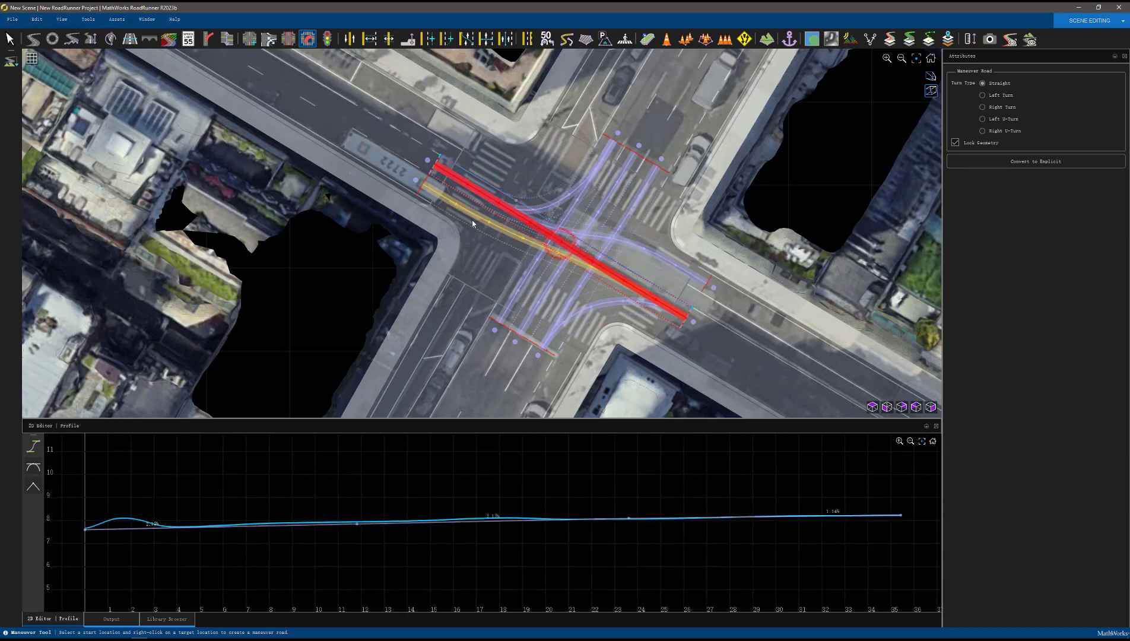
{"action": "left_click", "coordinate": [537, 260]}
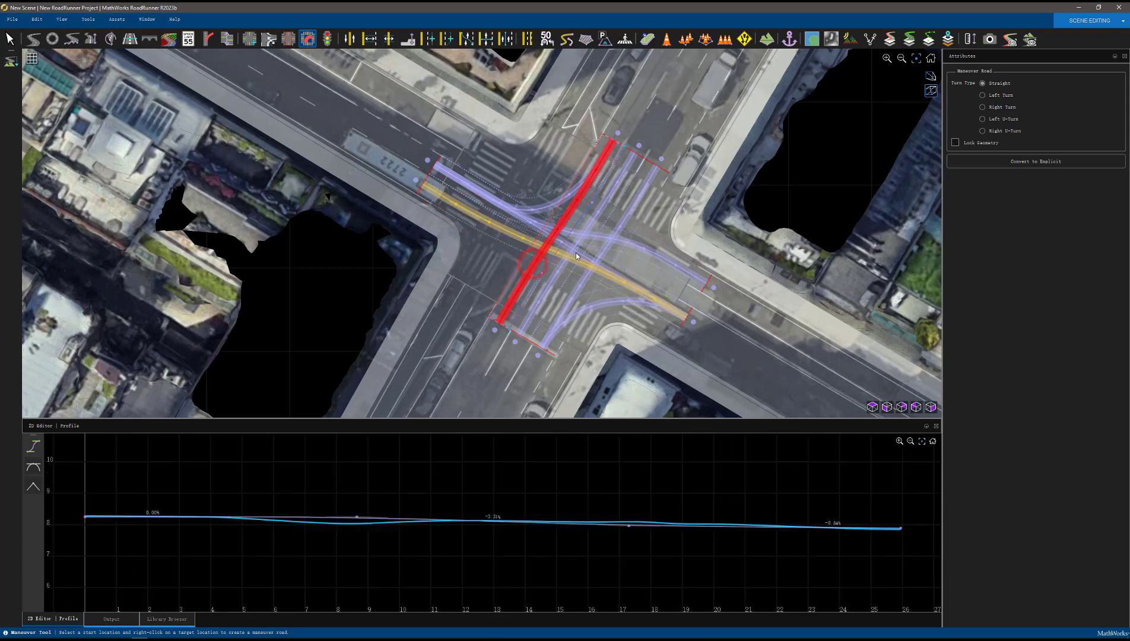
{"action": "left_click", "coordinate": [597, 221]}
{"action": "left_click", "coordinate": [625, 227]}
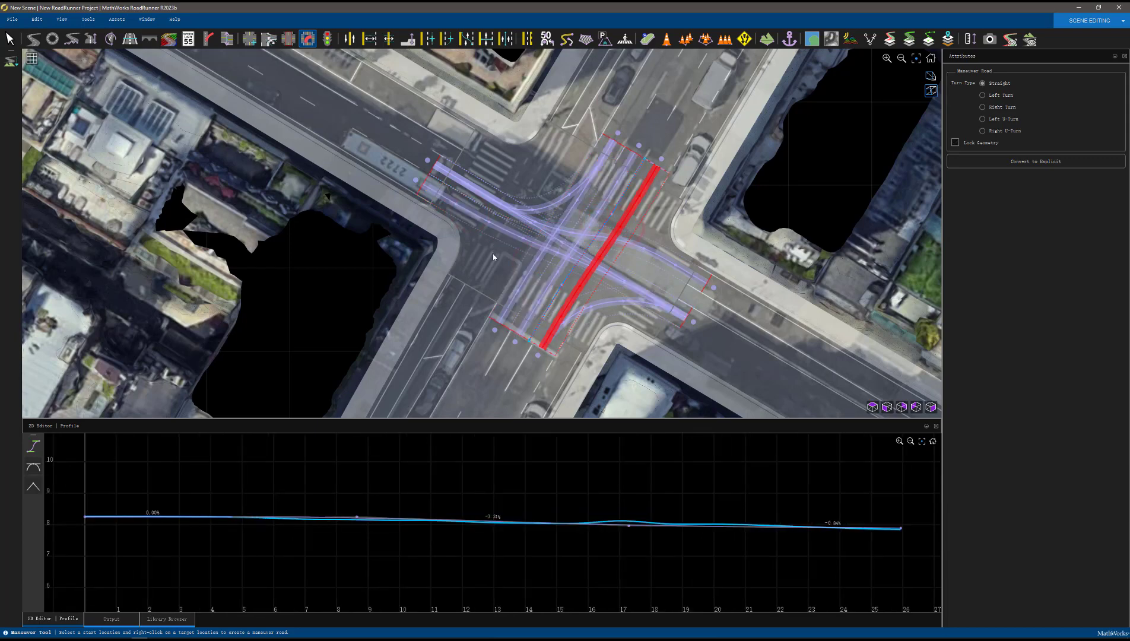
{"action": "left_click", "coordinate": [444, 272]}
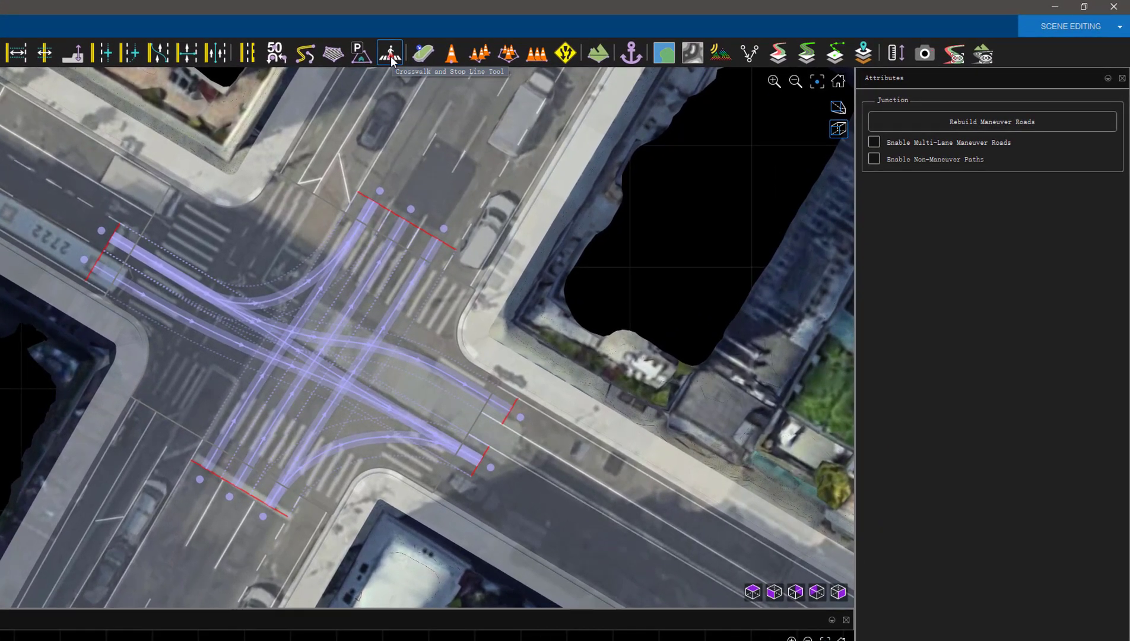
Add SimpleCrosswalk crosswalks to all four sides of the junction with the Crosswalk and Stop Line Tool
{"action": "left_click", "coordinate": [625, 43]}
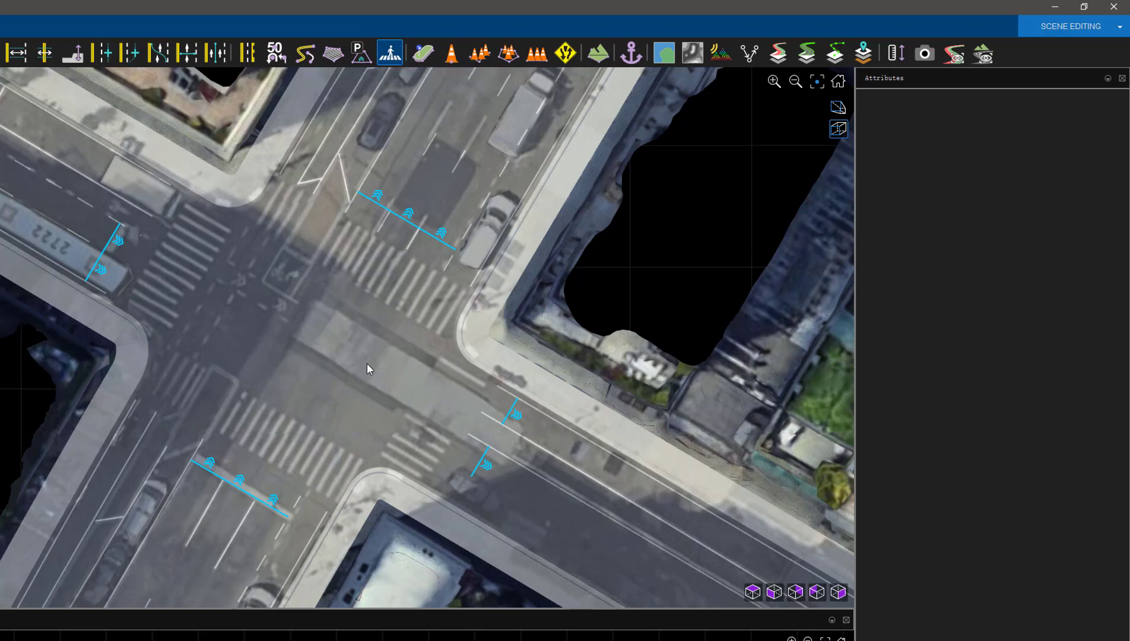
{"action": "left_click", "coordinate": [276, 395]}
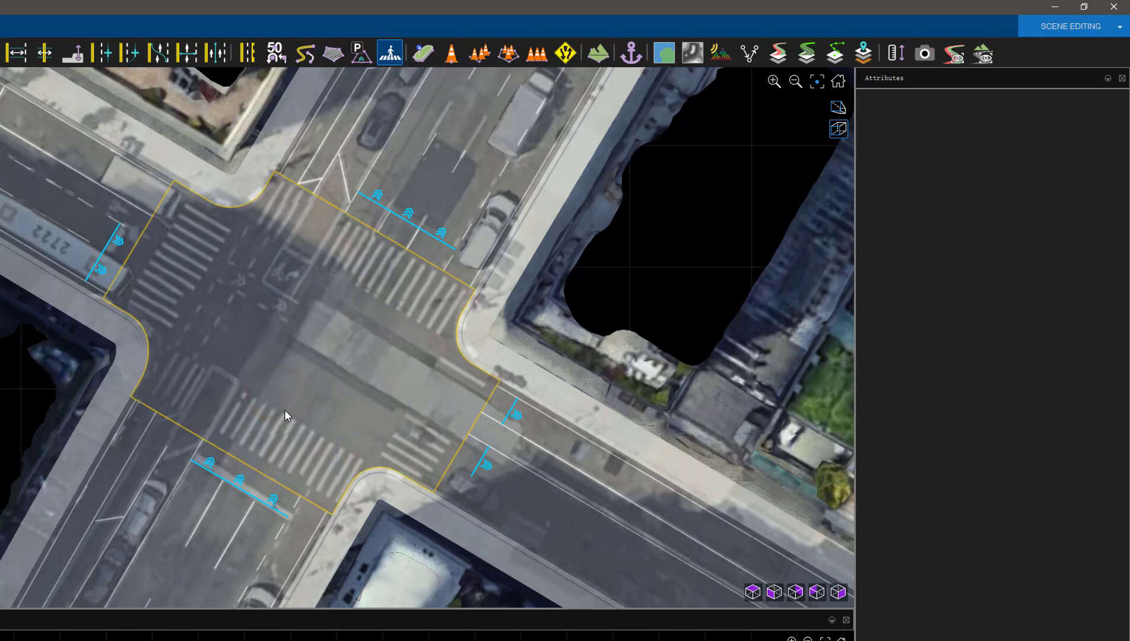
{"action": "left_click", "coordinate": [284, 409]}
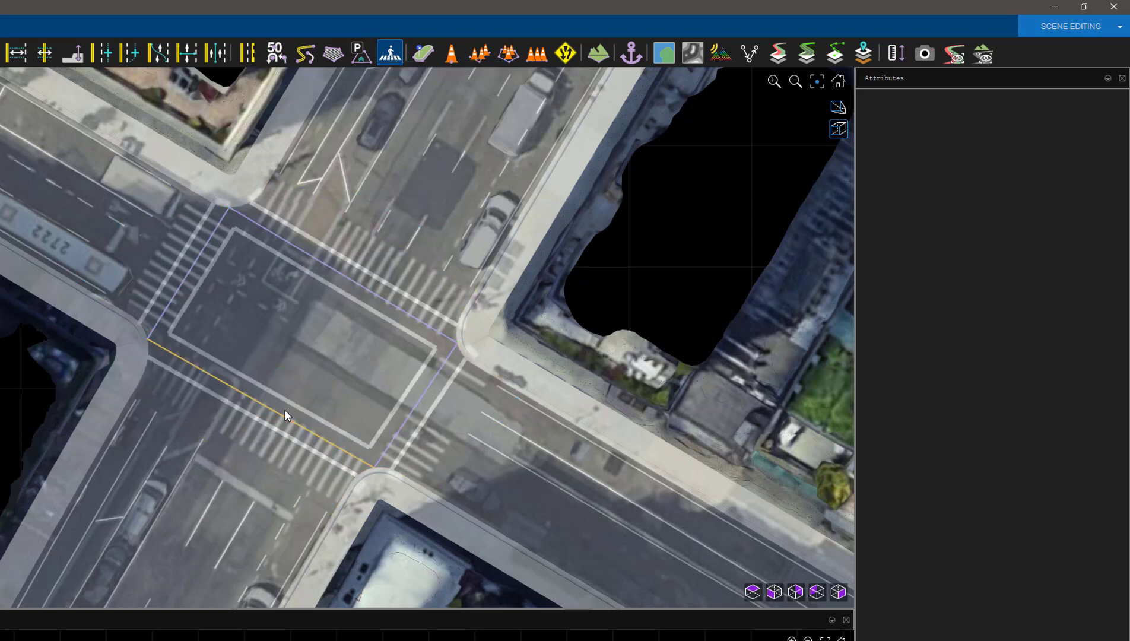
Move the ends of the lower and bus-side crosswalks onto the painted stripes, giving the bus-side one a right corner offset of about 1.17
{"action": "left_click", "coordinate": [308, 431]}
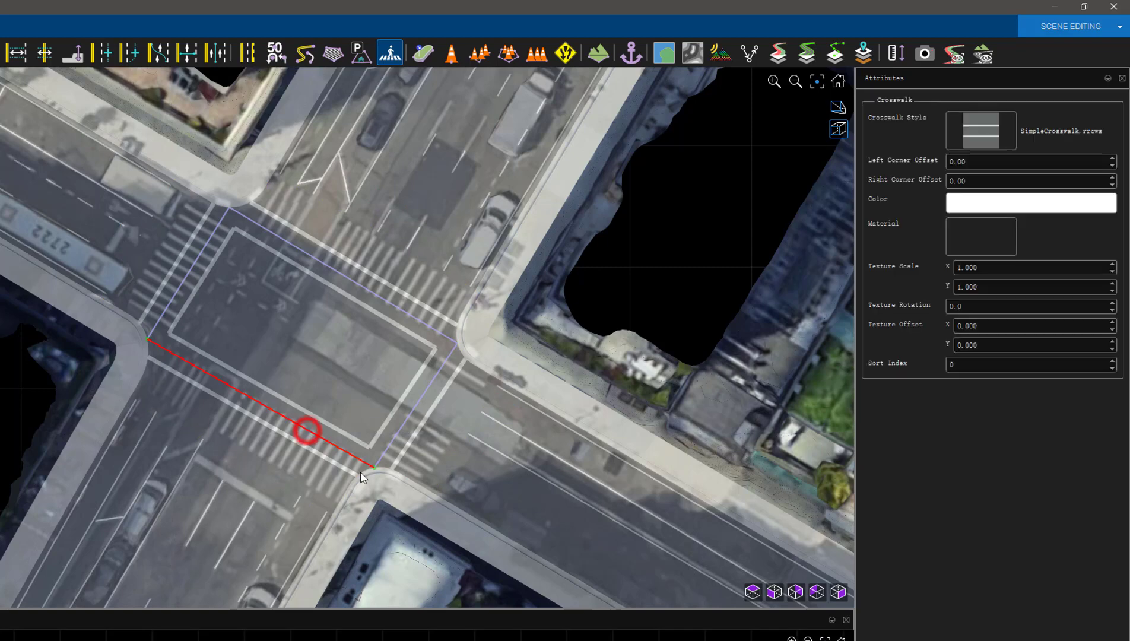
{"action": "left_click", "coordinate": [371, 472]}
{"action": "left_click_drag", "start_coordinate": [360, 482], "coordinate": [353, 490]}
{"action": "mouse_move", "coordinate": [147, 340]}
{"action": "left_mouse_down"}
{"action": "mouse_move", "coordinate": [139, 362]}
{"action": "mouse_move", "coordinate": [141, 327]}
{"action": "left_mouse_up"}
{"action": "left_click", "coordinate": [171, 297]}
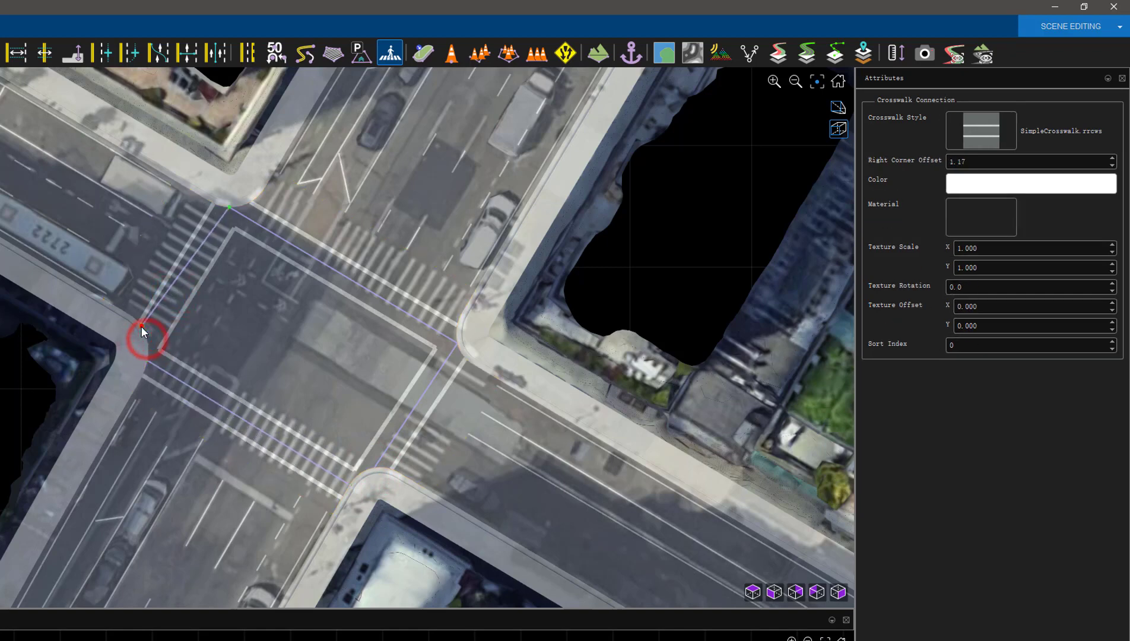
Align the upper crosswalk with its painted stripes using a right corner offset of about 2.77 and a left corner offset of about 2.53
{"action": "left_click_drag", "start_coordinate": [227, 207], "coordinate": [261, 201]}
{"action": "left_click", "coordinate": [240, 228]}
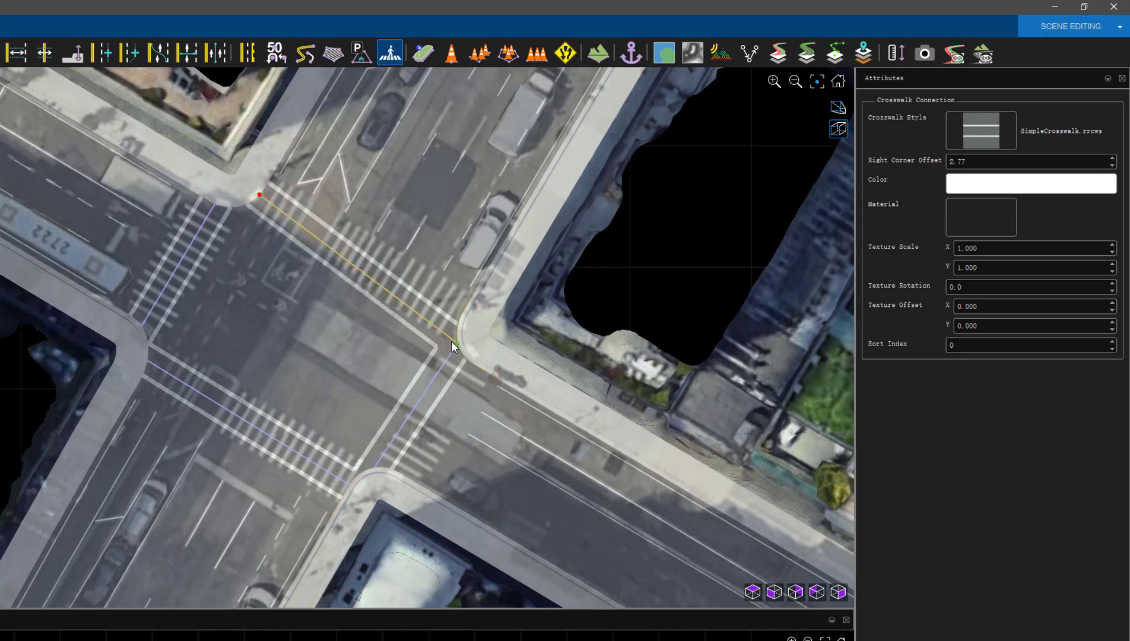
{"action": "left_click_drag", "start_coordinate": [454, 342], "coordinate": [461, 320]}
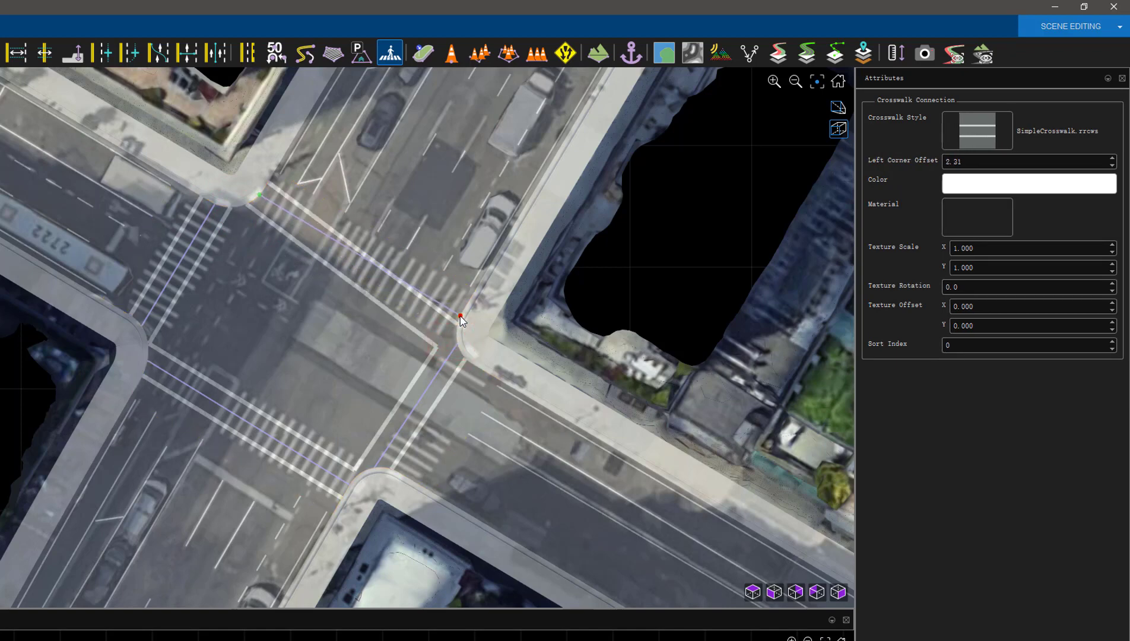
{"action": "left_click", "coordinate": [460, 315]}
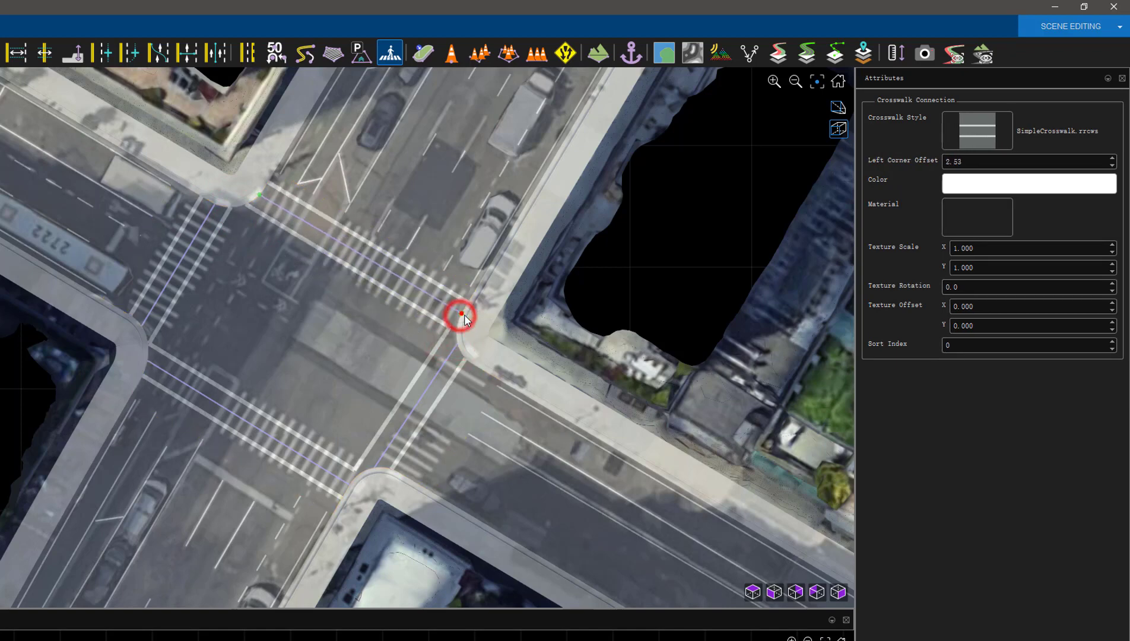
Align the right crosswalk with its painted stripes using a left corner offset of about 2.57 and a right corner offset of about 2.04
{"action": "left_click", "coordinate": [442, 366]}
{"action": "left_click_drag", "start_coordinate": [460, 343], "coordinate": [473, 364]}
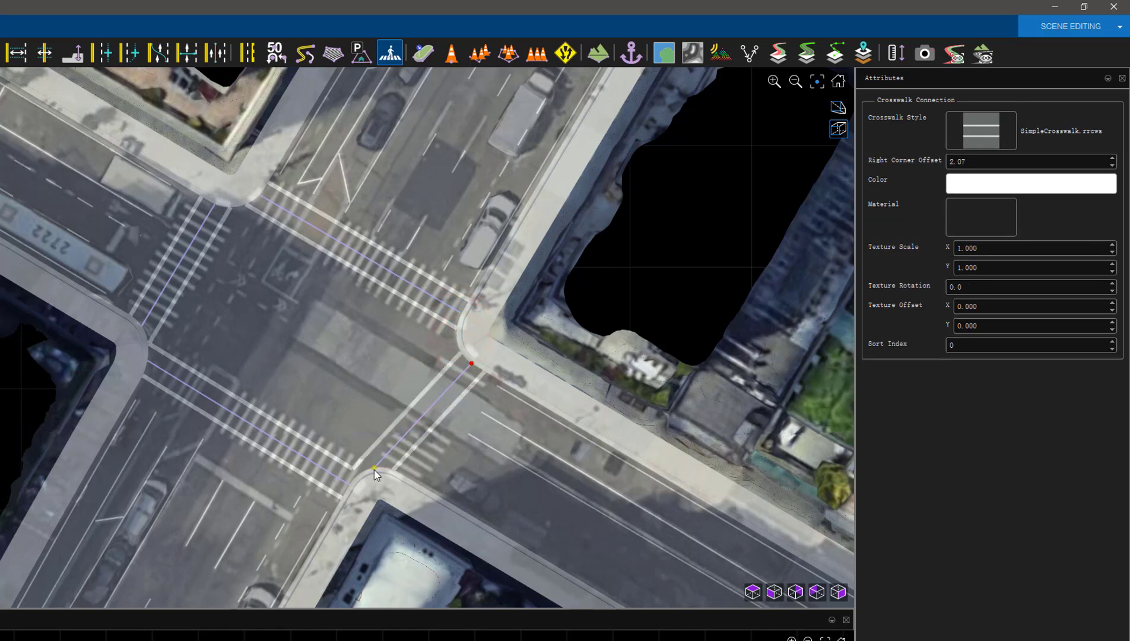
{"action": "left_click_drag", "start_coordinate": [374, 469], "coordinate": [406, 478]}
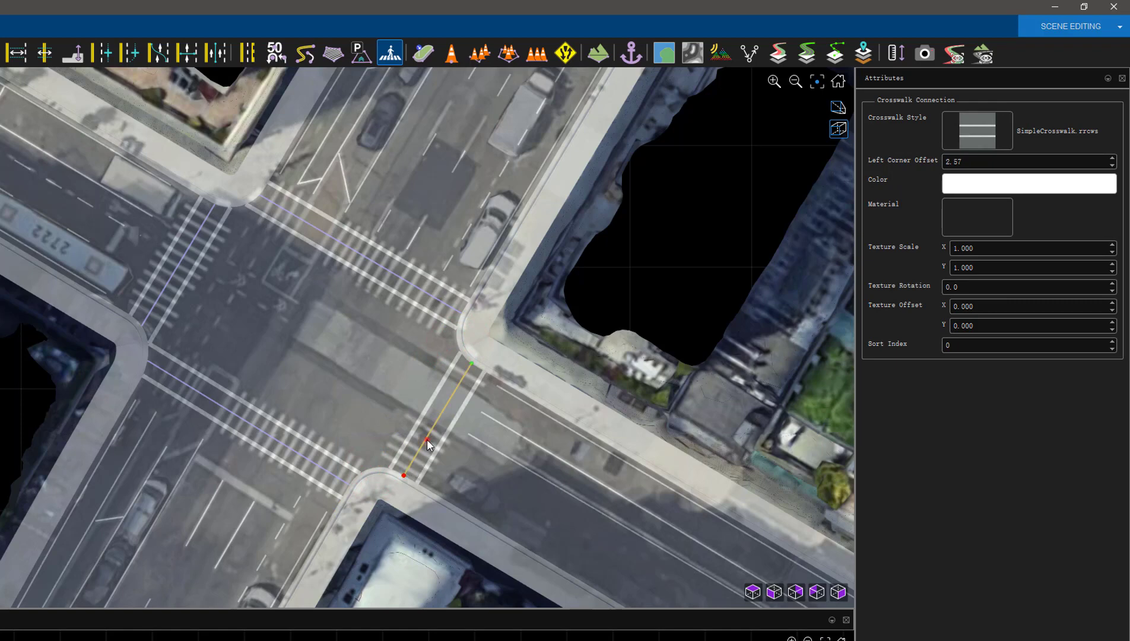
{"action": "left_click", "coordinate": [426, 438]}
{"action": "left_click", "coordinate": [438, 419]}
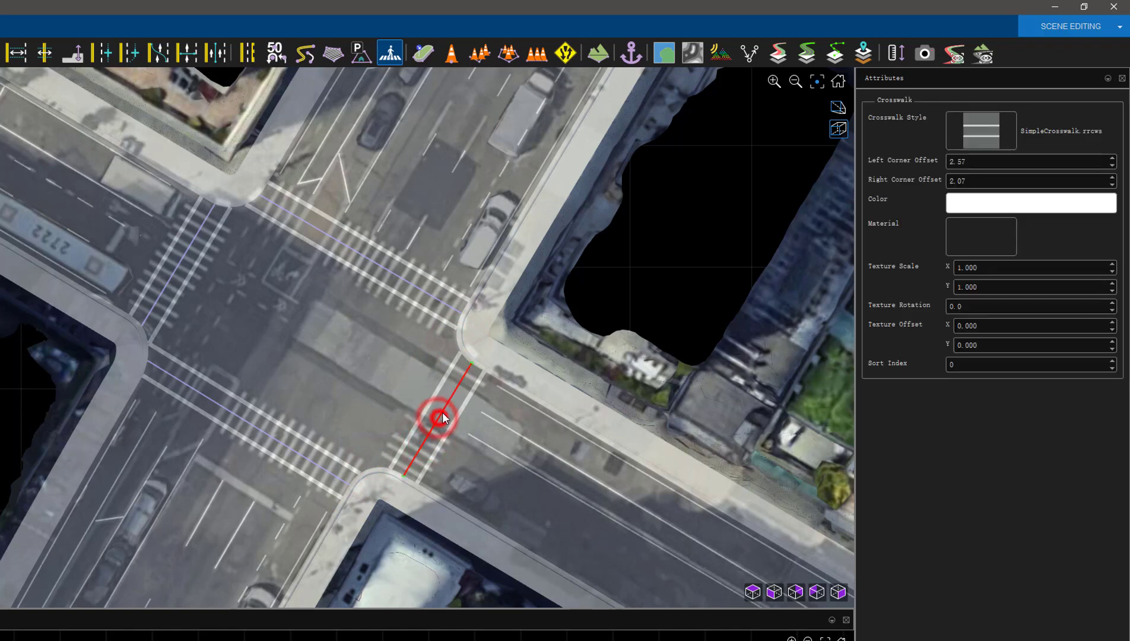
{"action": "left_click_drag", "start_coordinate": [471, 363], "coordinate": [471, 362]}
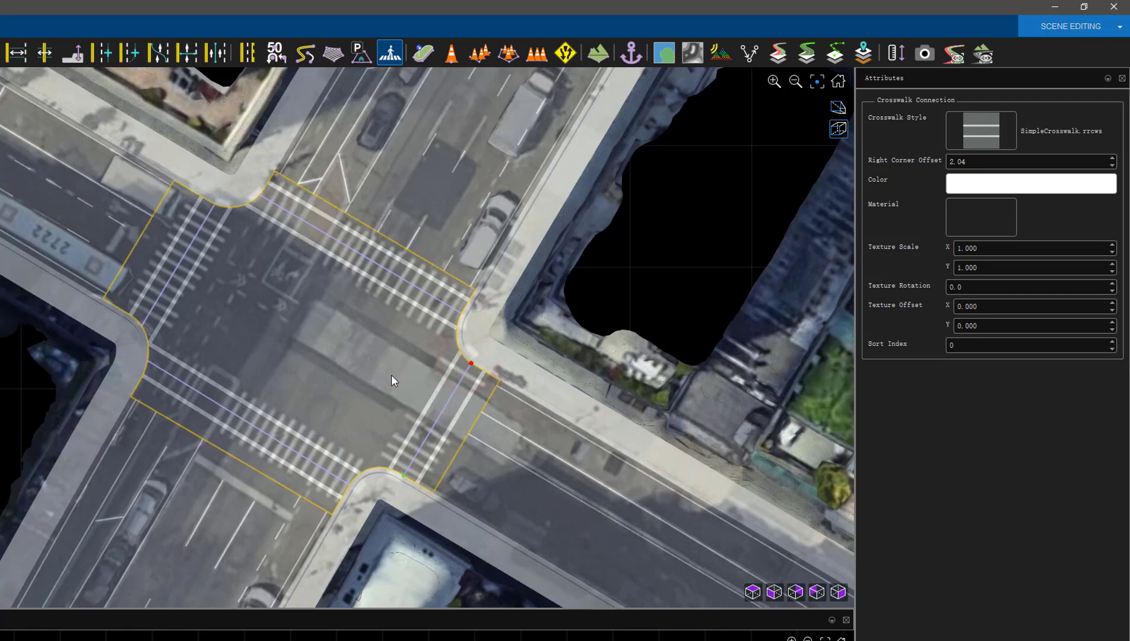
Change the style of all four crosswalks from SimpleCrosswalk to ContinentalCrosswalk
{"action": "left_click", "coordinate": [444, 411]}
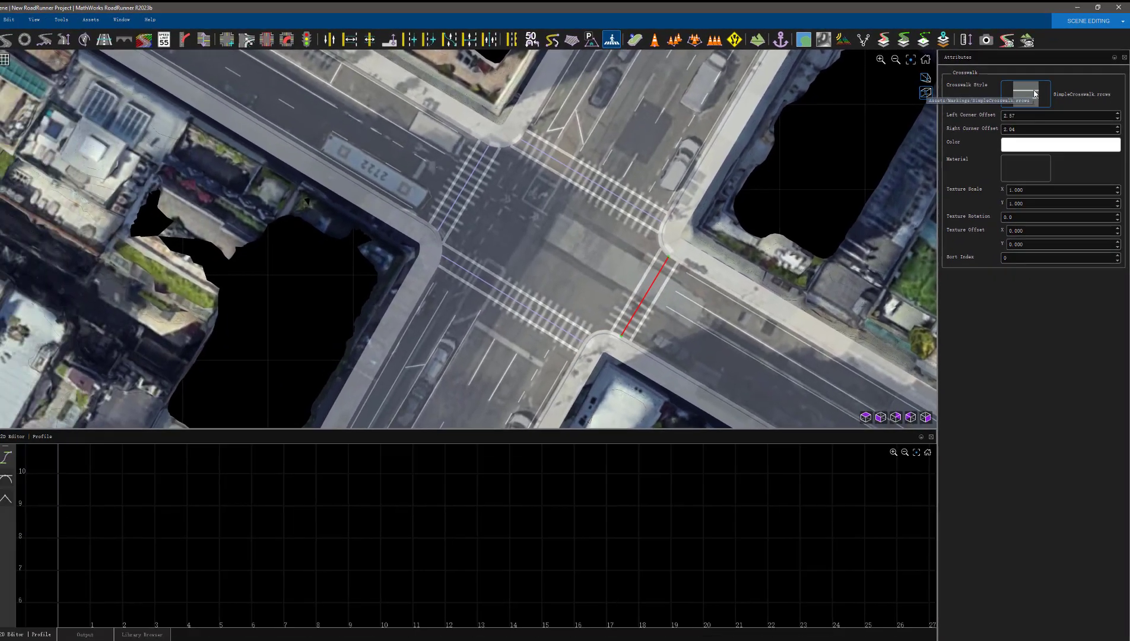
{"action": "left_click", "coordinate": [994, 127]}
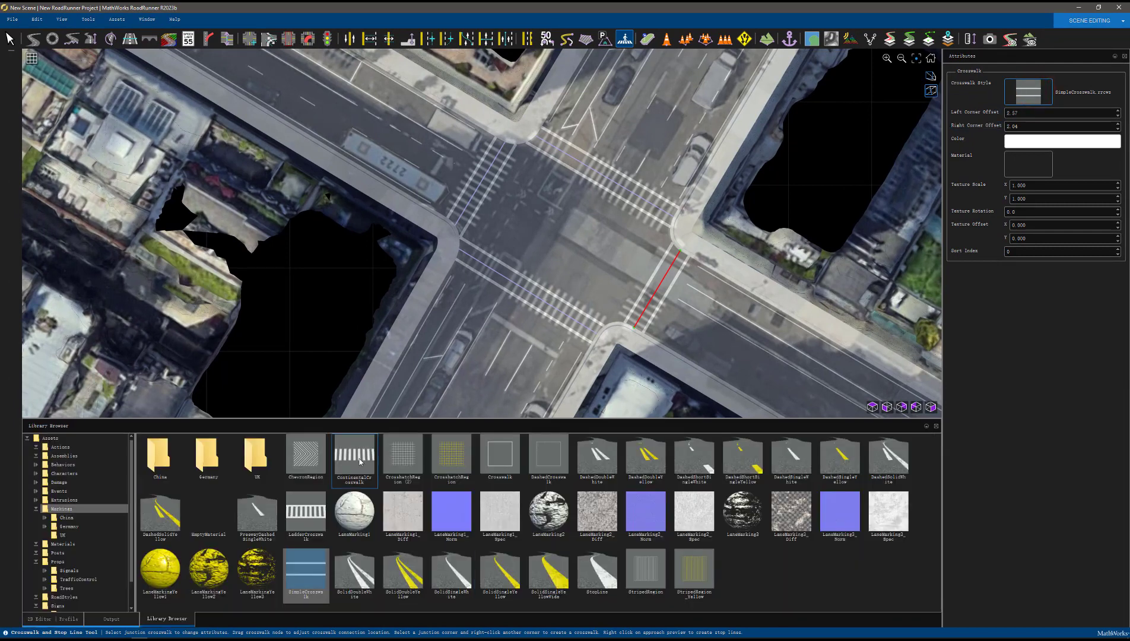
{"action": "left_click_drag", "start_coordinate": [360, 462], "coordinate": [1032, 98]}
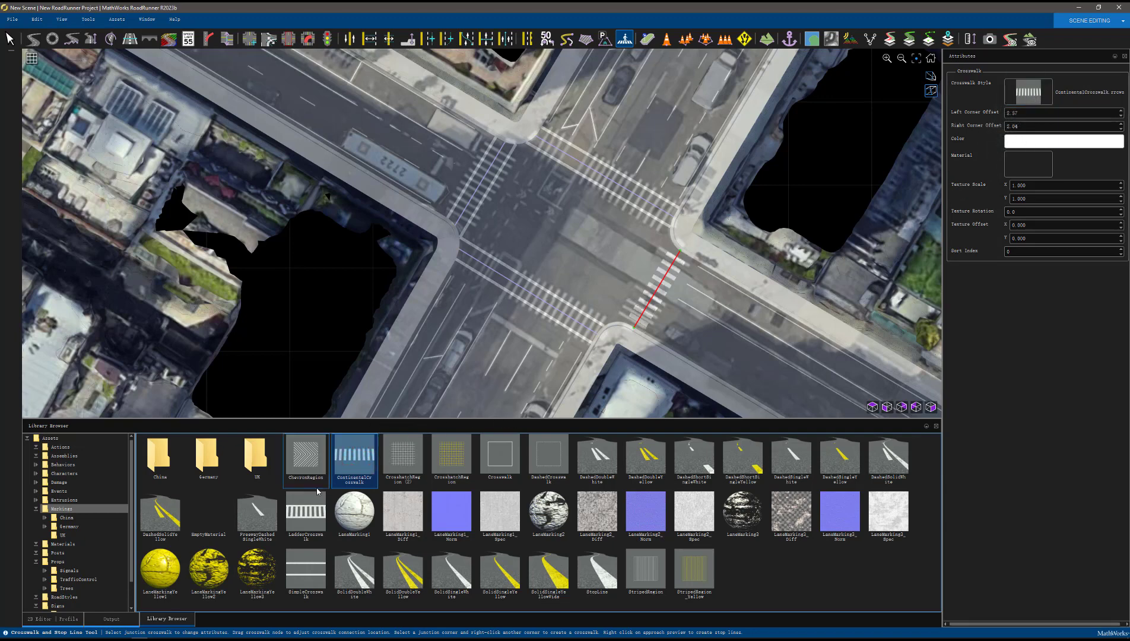
{"action": "left_click_drag", "start_coordinate": [362, 463], "coordinate": [541, 303]}
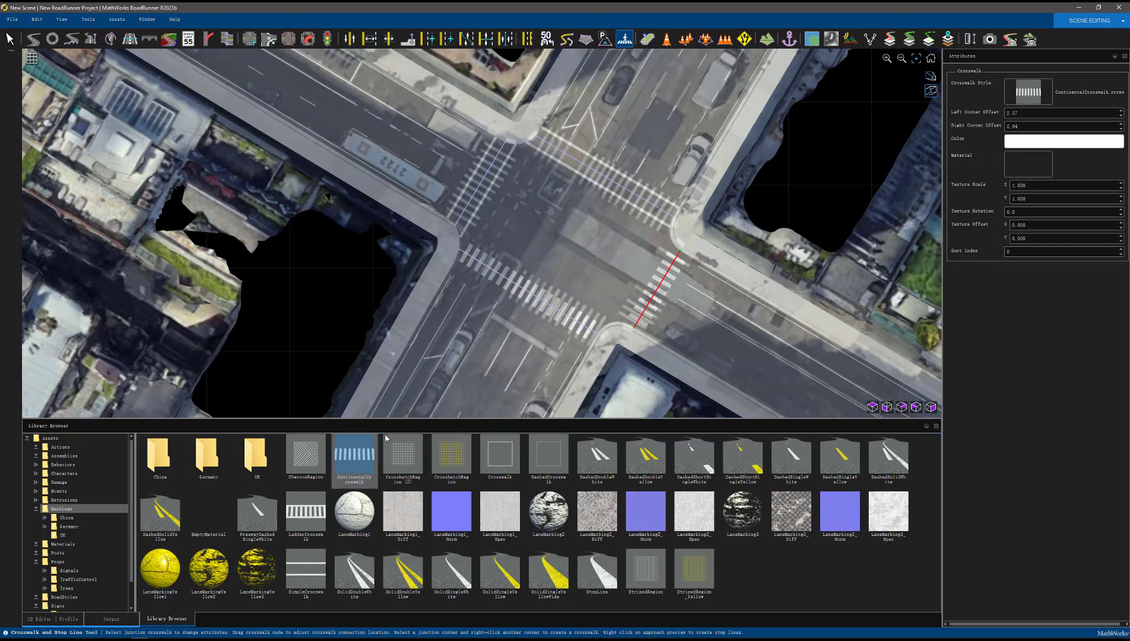
{"action": "left_click_drag", "start_coordinate": [347, 460], "coordinate": [462, 202]}
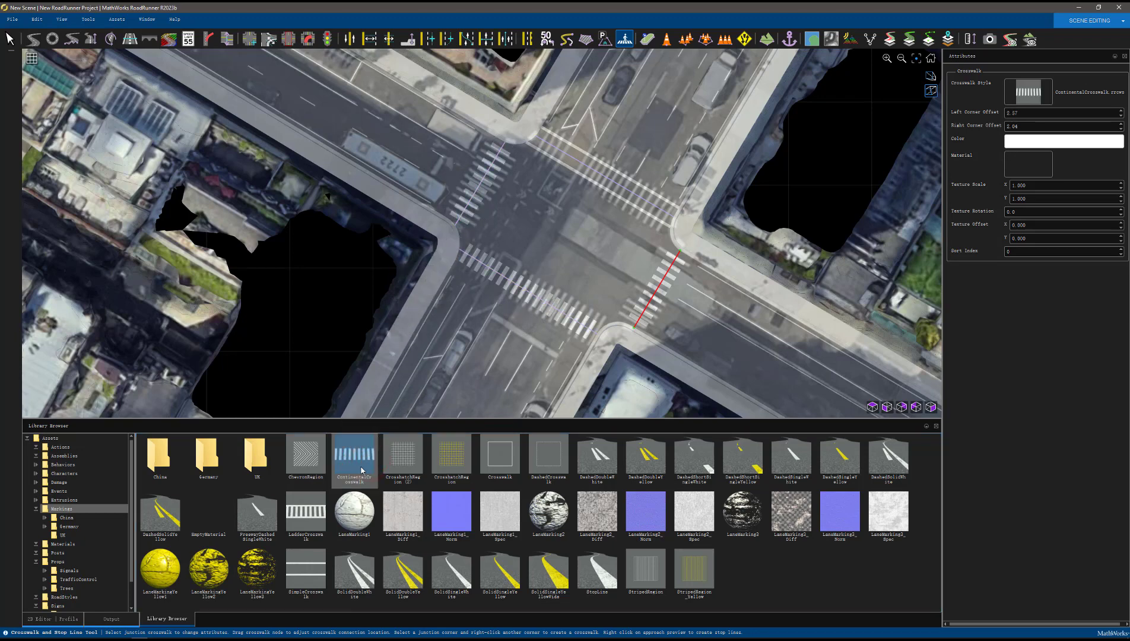
{"action": "left_click_drag", "start_coordinate": [362, 469], "coordinate": [604, 182]}
Add stop lines to the junction's lower and bus-side approaches, just behind their crosswalks
{"action": "left_click", "coordinate": [547, 271]}
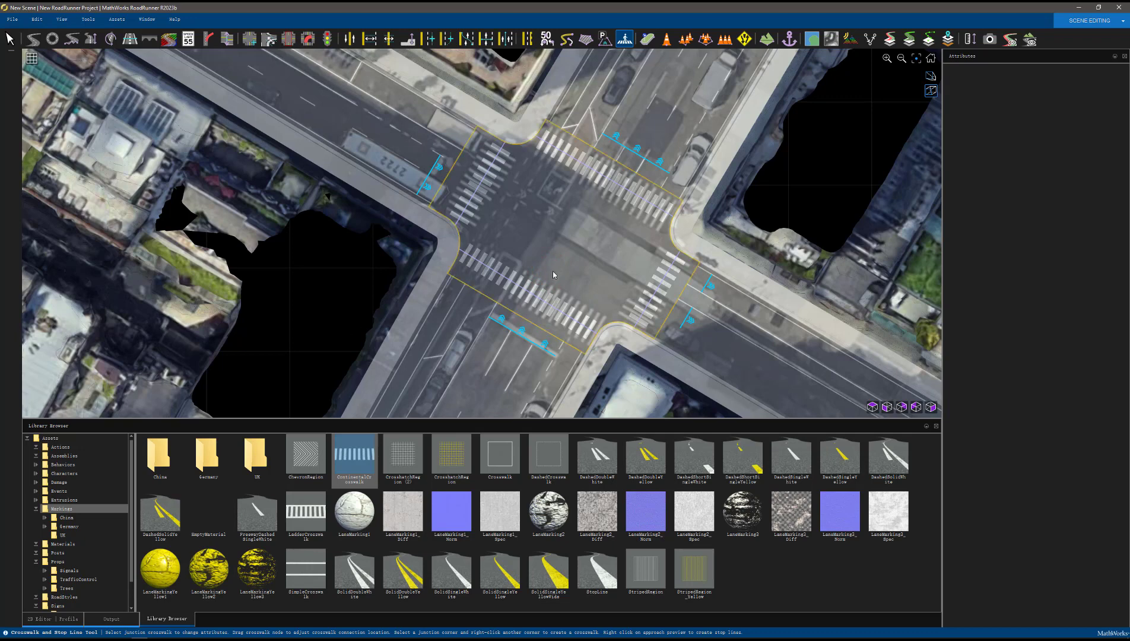
{"action": "left_click", "coordinate": [516, 330]}
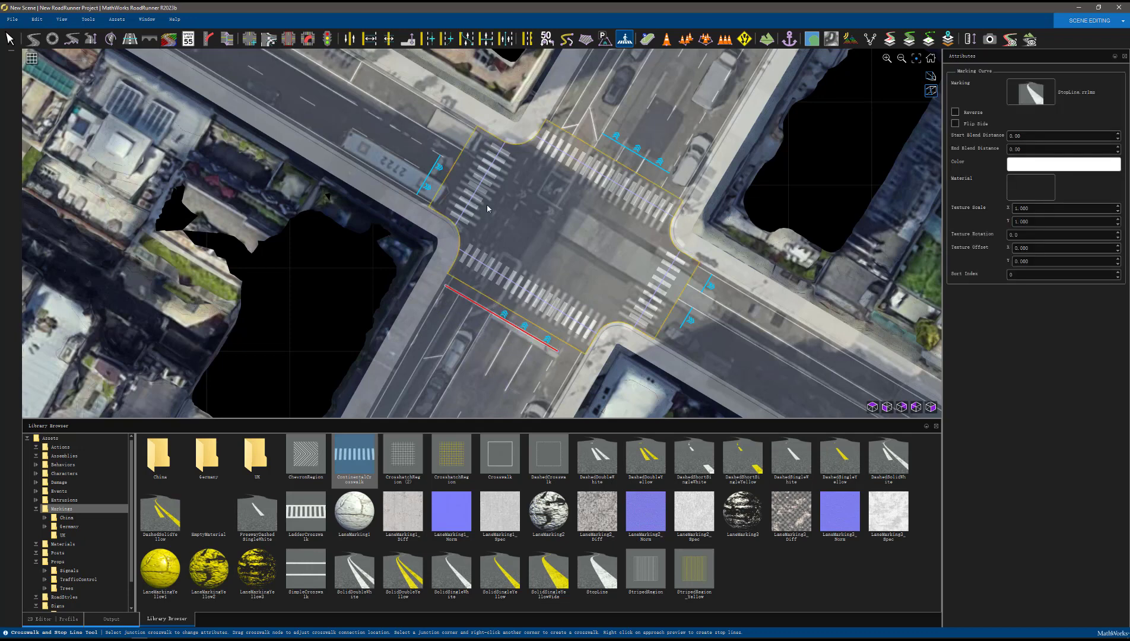
{"action": "left_click", "coordinate": [450, 181]}
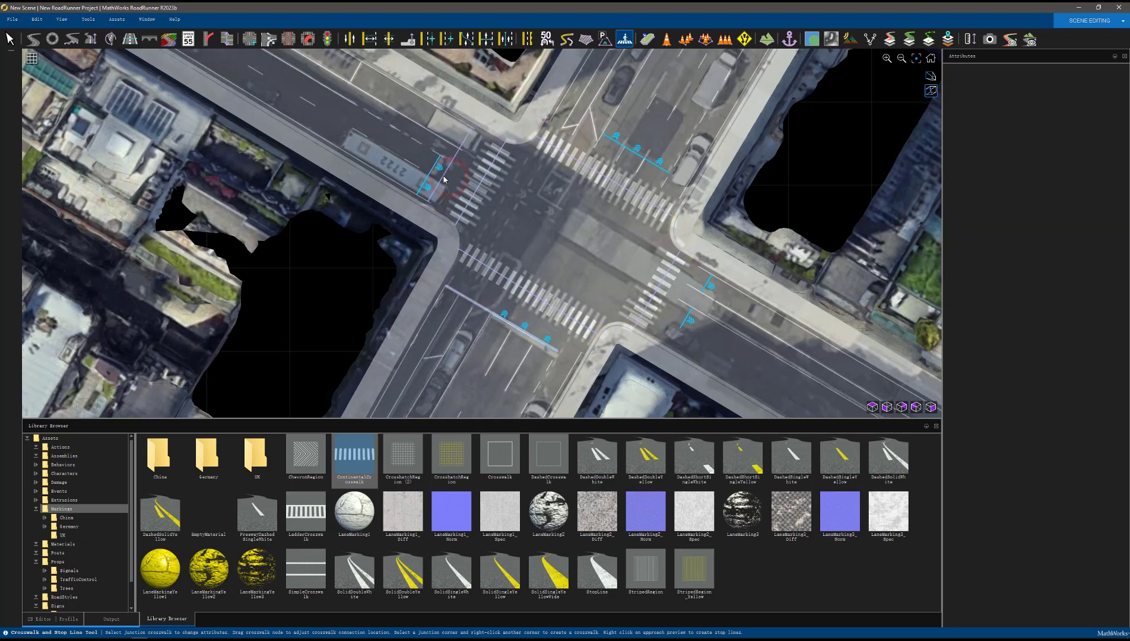
{"action": "left_click", "coordinate": [438, 176]}
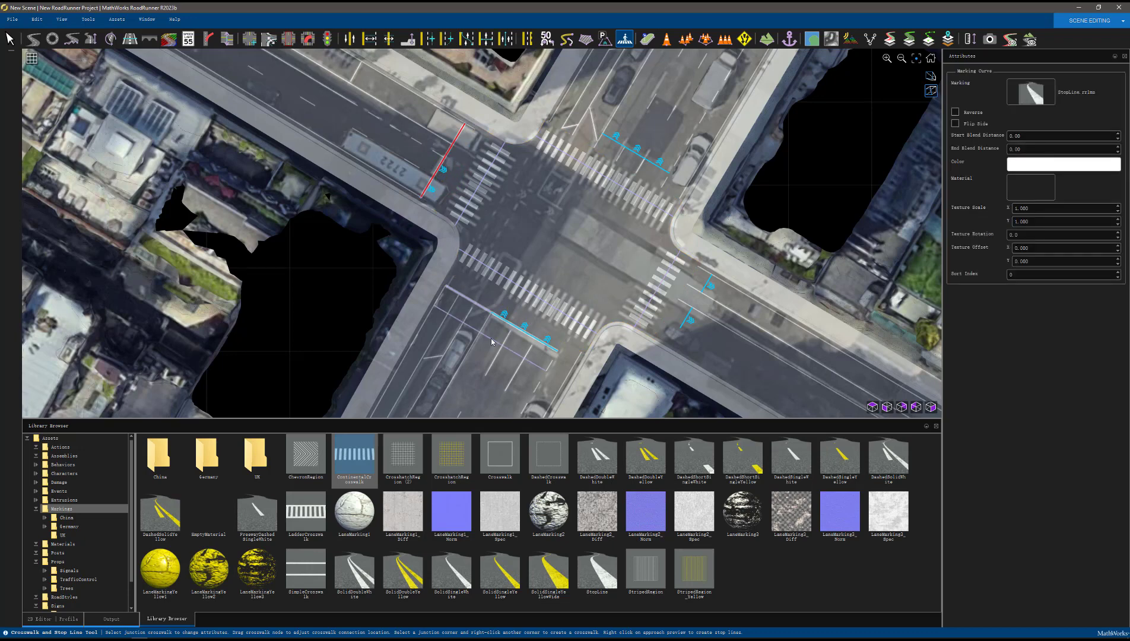
{"action": "left_click", "coordinate": [486, 311]}
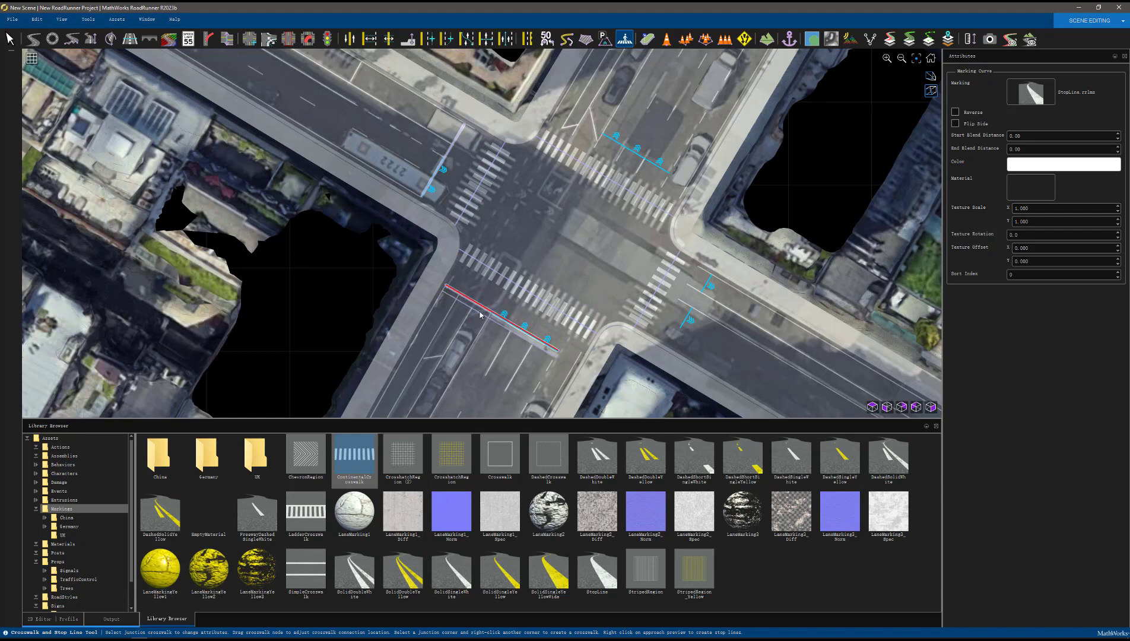
{"action": "left_click", "coordinate": [475, 305]}
{"action": "left_click", "coordinate": [476, 303]}
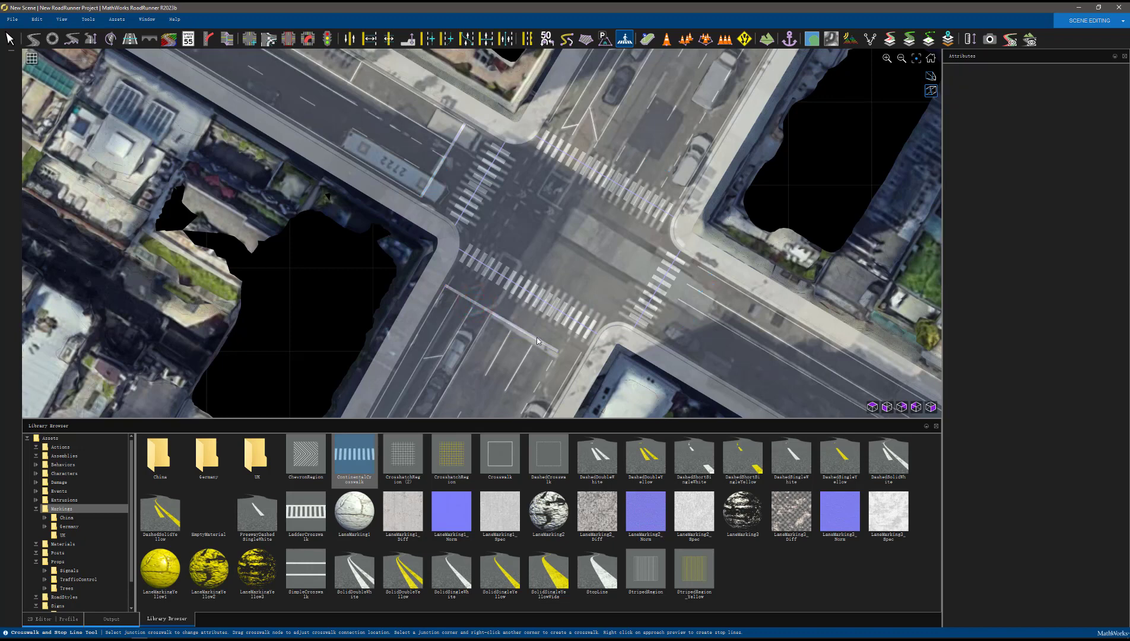
{"action": "left_click", "coordinate": [588, 220]}
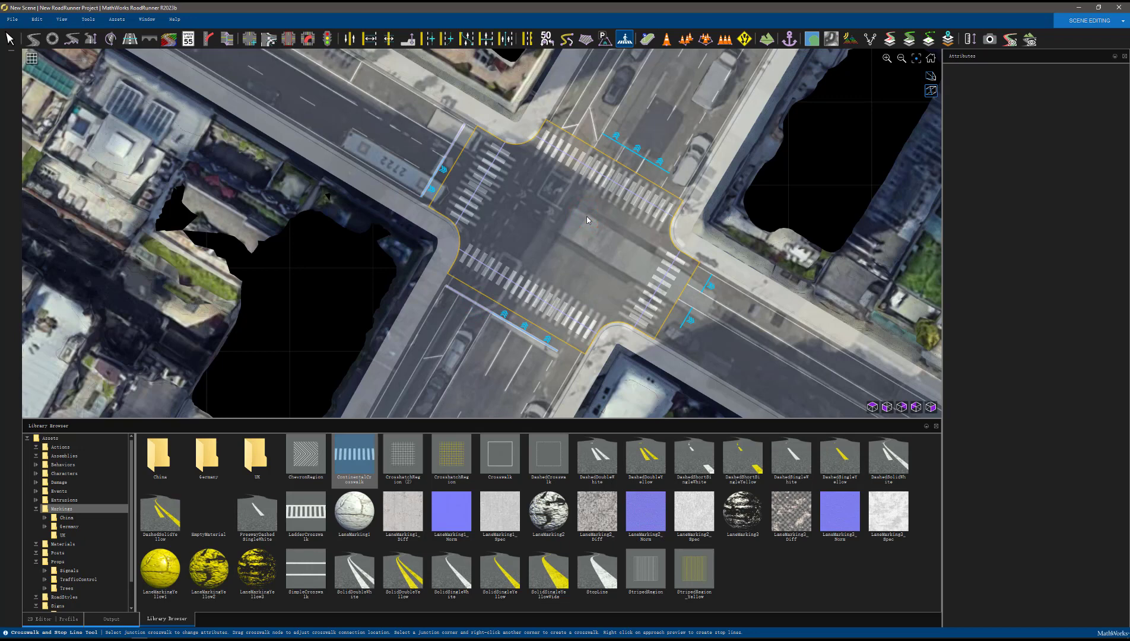
{"action": "left_click", "coordinate": [504, 265]}
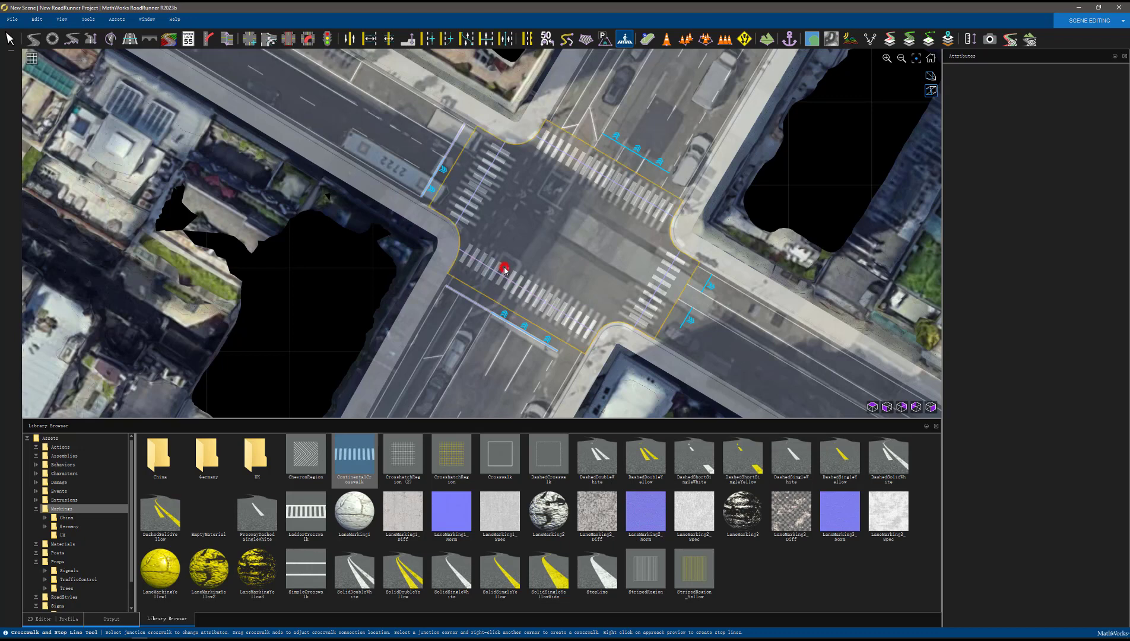
Outline the painted box that cuts through the lower crosswalk with a four-point marking polygon in the Crosswalk style
{"action": "left_click", "coordinate": [586, 40]}
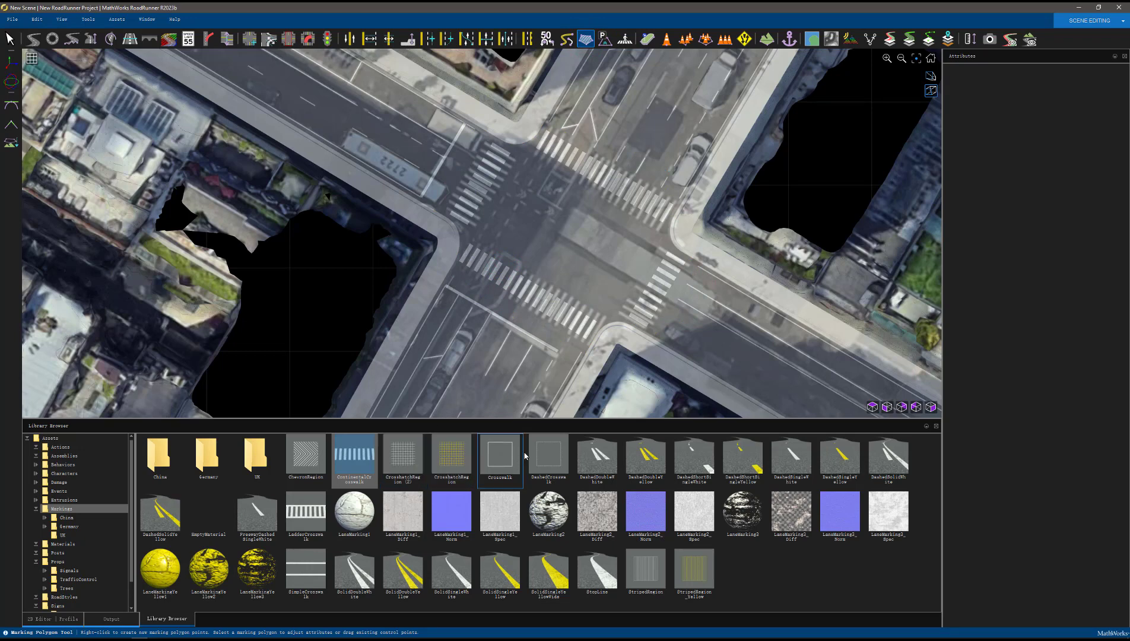
{"action": "right_click", "coordinate": [481, 292]}
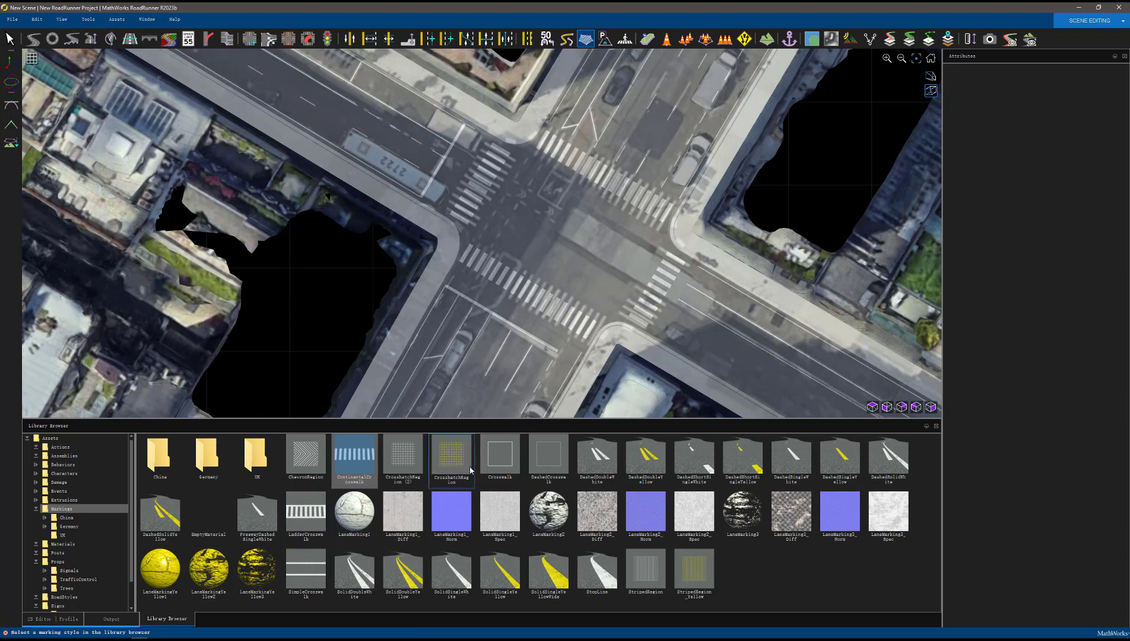
{"action": "left_click", "coordinate": [497, 459]}
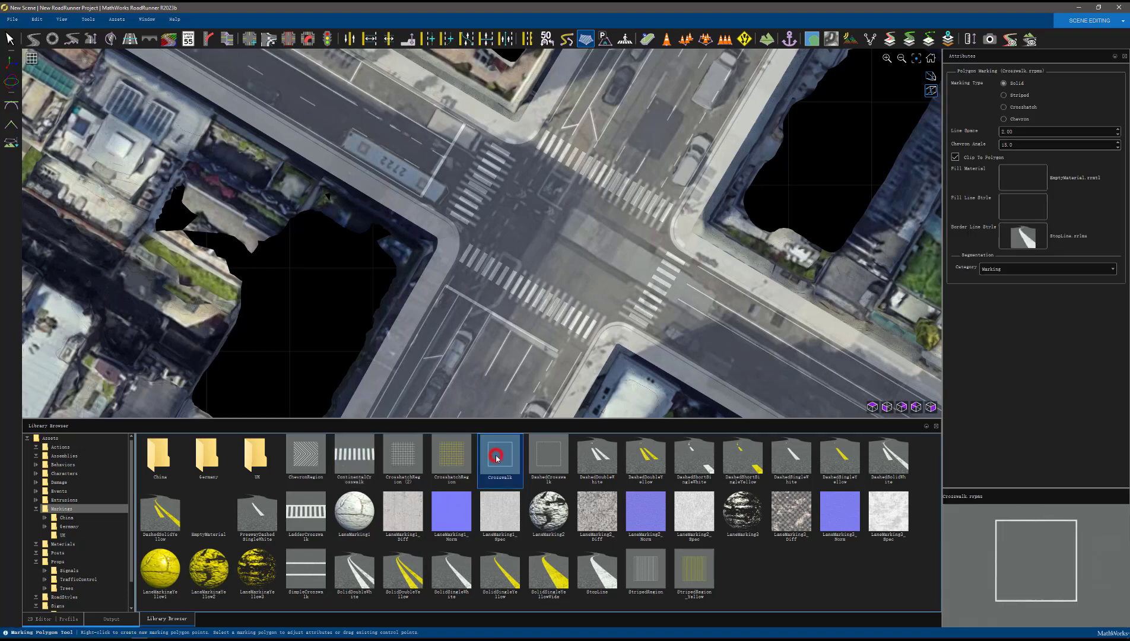
{"action": "right_click", "coordinate": [503, 255]}
{"action": "right_click", "coordinate": [520, 263]}
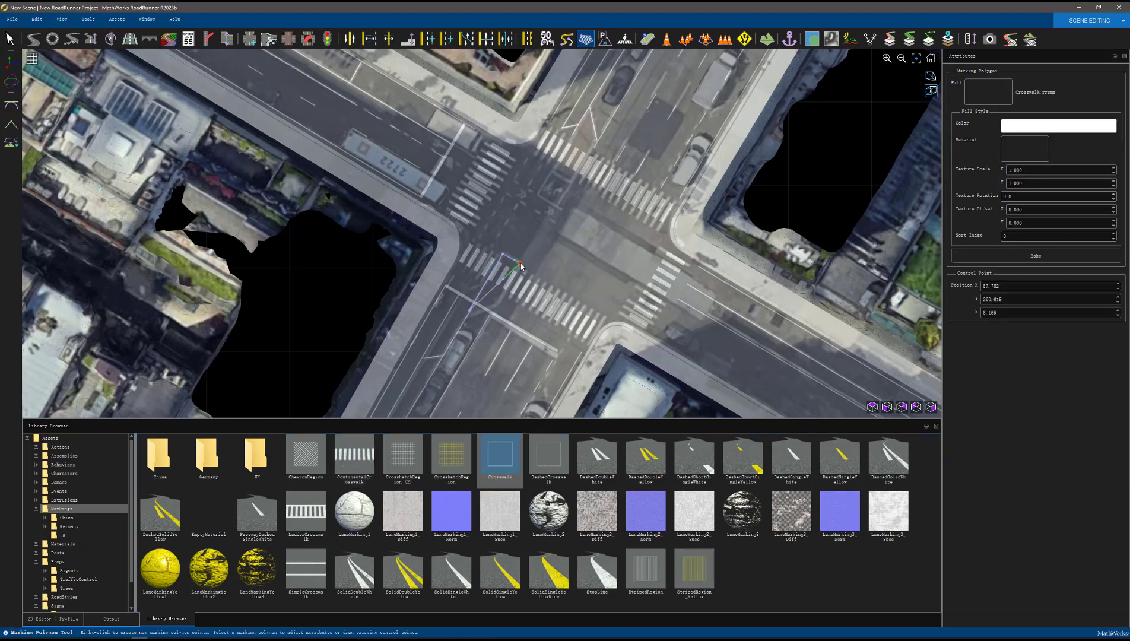
{"action": "right_click", "coordinate": [496, 304]}
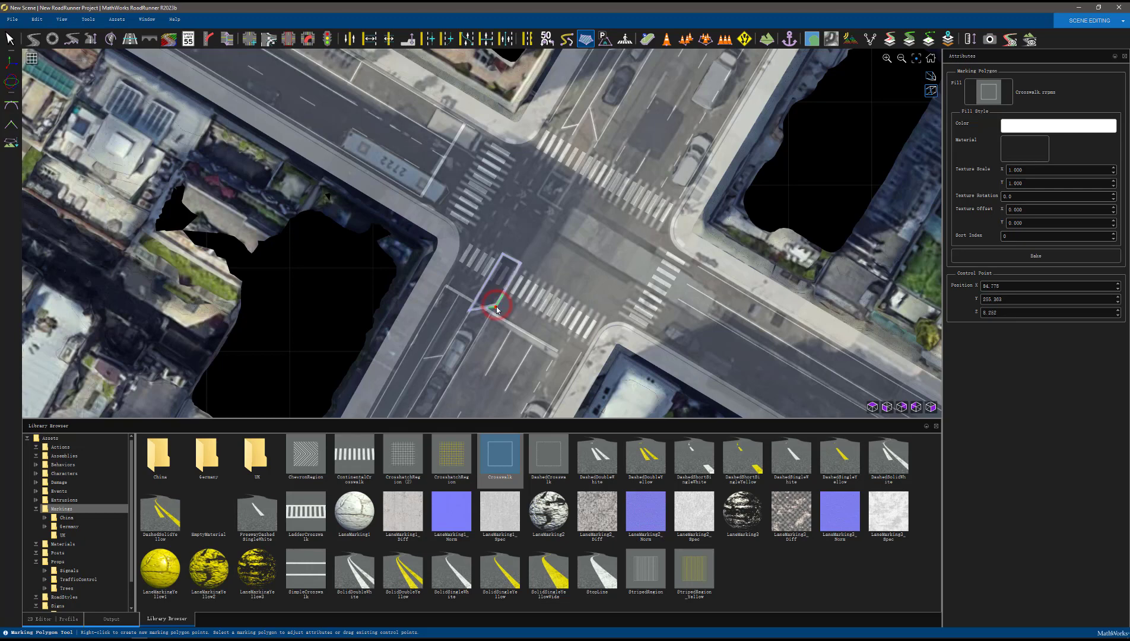
{"action": "left_click_drag", "start_coordinate": [469, 310], "coordinate": [469, 314]}
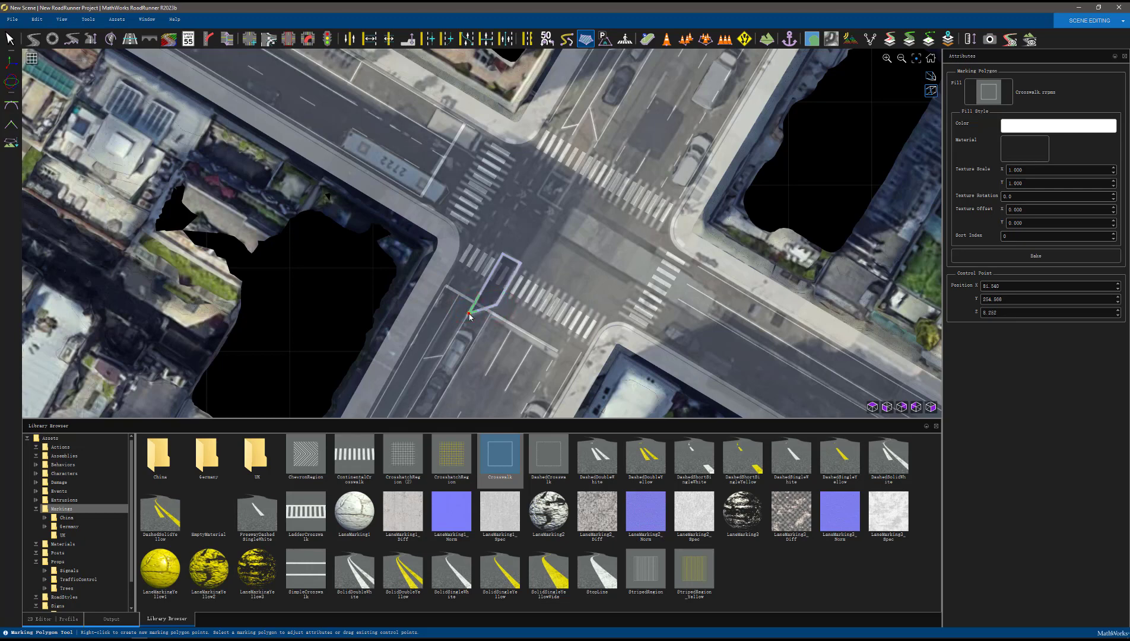
Draw a second Crosswalk-style marking polygon around the small painted box just inside the upper crosswalk
{"action": "left_click", "coordinate": [538, 196]}
{"action": "right_click", "coordinate": [552, 172]}
{"action": "right_click", "coordinate": [558, 204]}
{"action": "right_click", "coordinate": [538, 196]}
{"action": "left_click", "coordinate": [491, 216]}
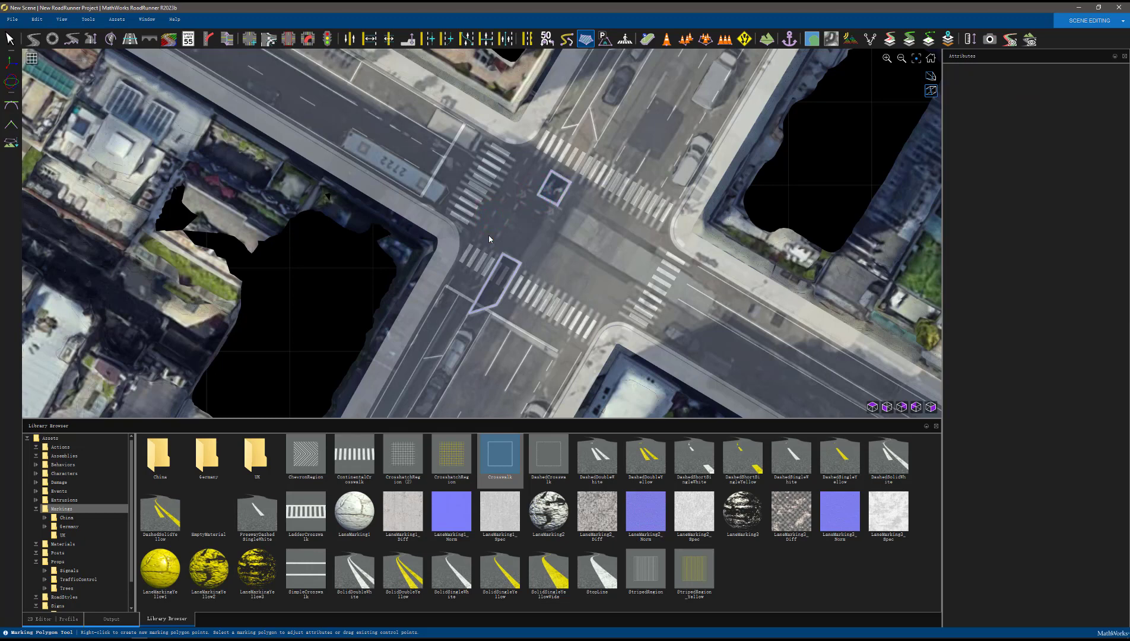
Draw a DashedShortSingleWhite marking curve along the junction from beside the small box to the lower crosswalk, undoing the extra point
{"action": "left_click", "coordinate": [560, 444]}
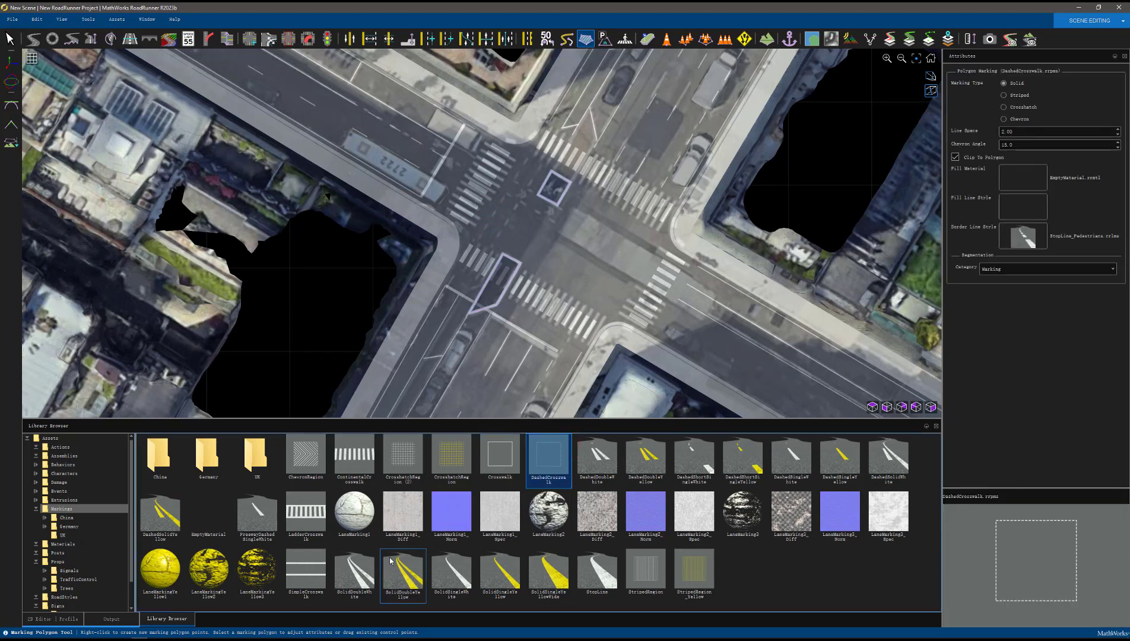
{"action": "left_click", "coordinate": [705, 454]}
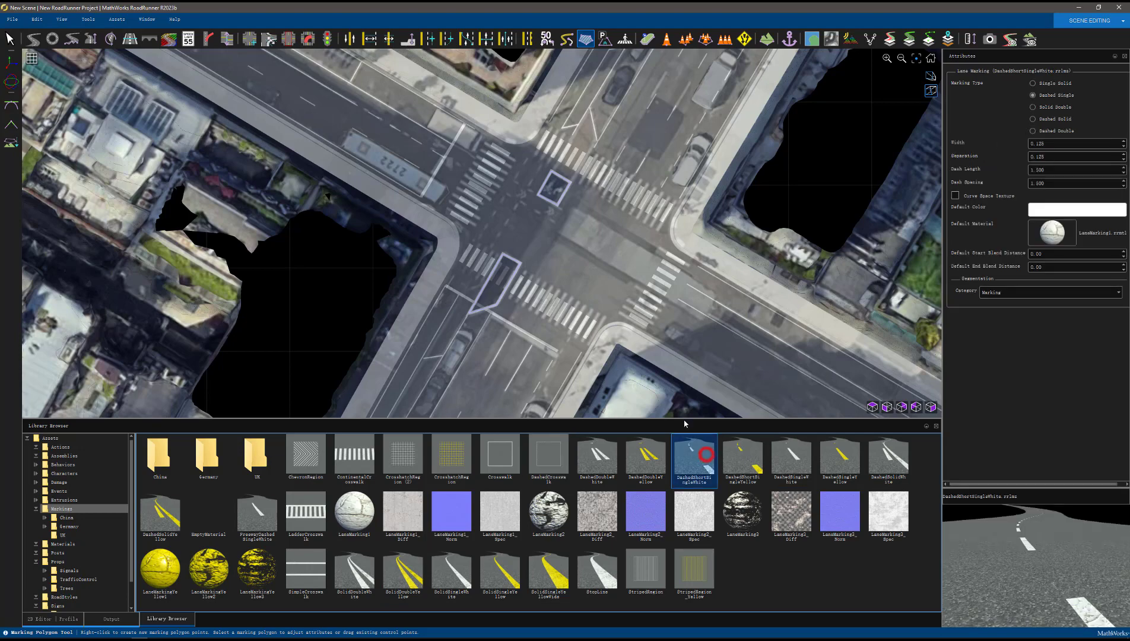
{"action": "left_click", "coordinate": [541, 170]}
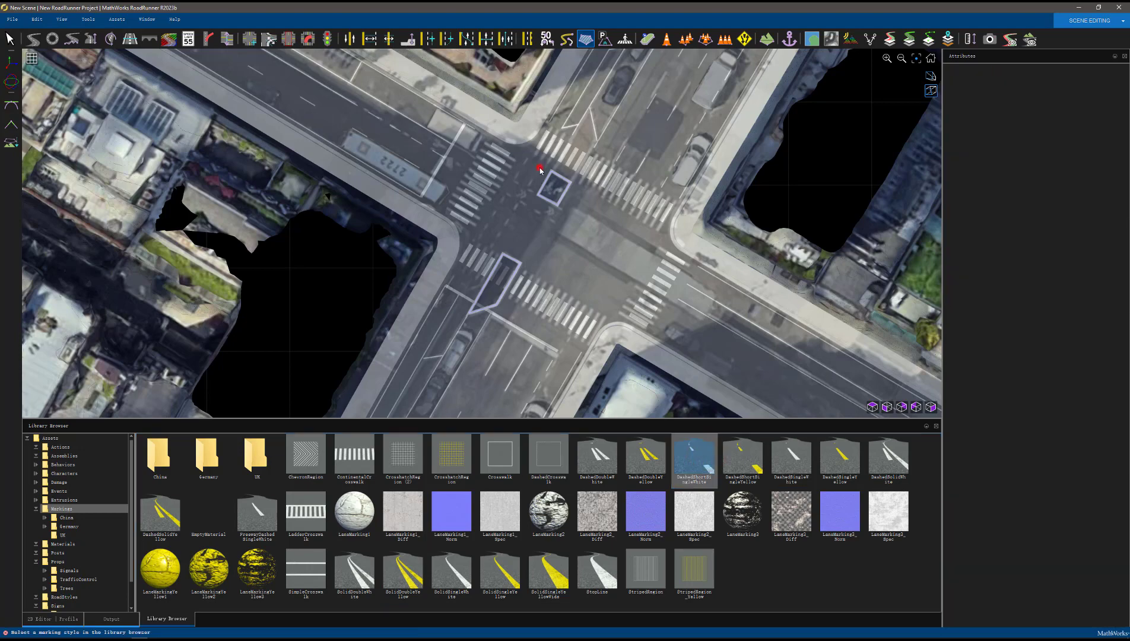
{"action": "left_click", "coordinate": [567, 39]}
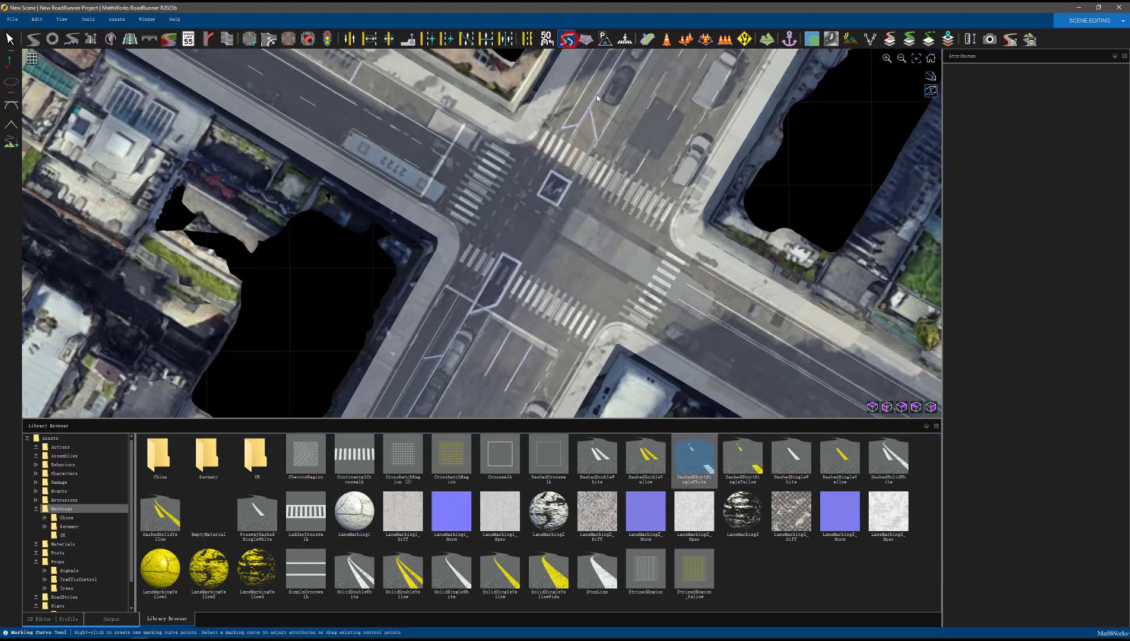
{"action": "left_click", "coordinate": [691, 461]}
{"action": "right_click", "coordinate": [542, 165]}
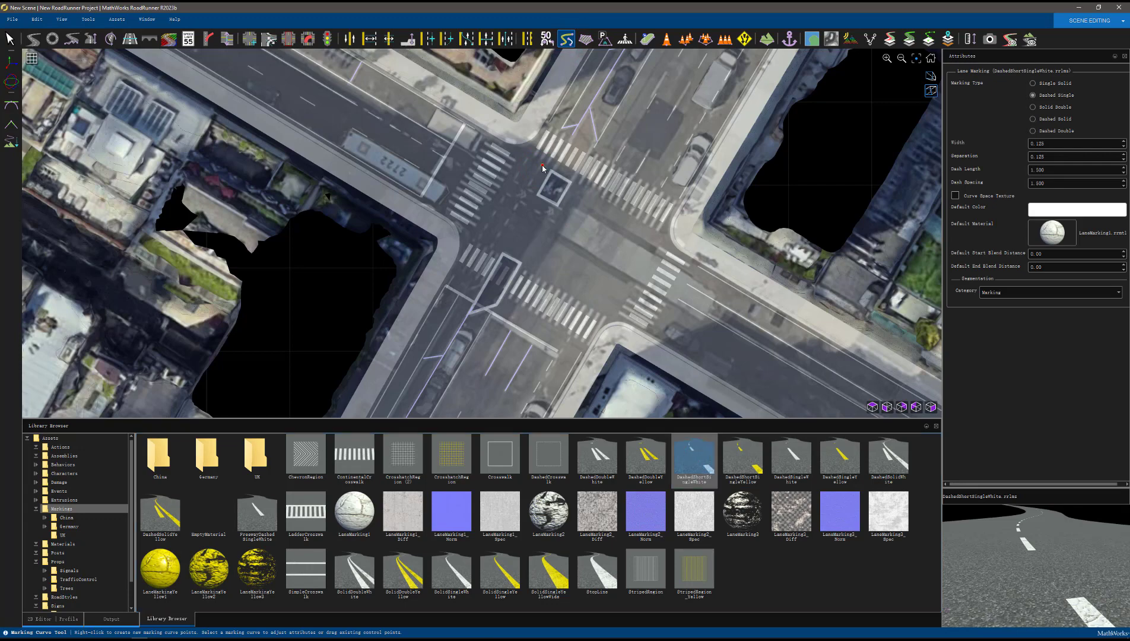
{"action": "right_click", "coordinate": [490, 248]}
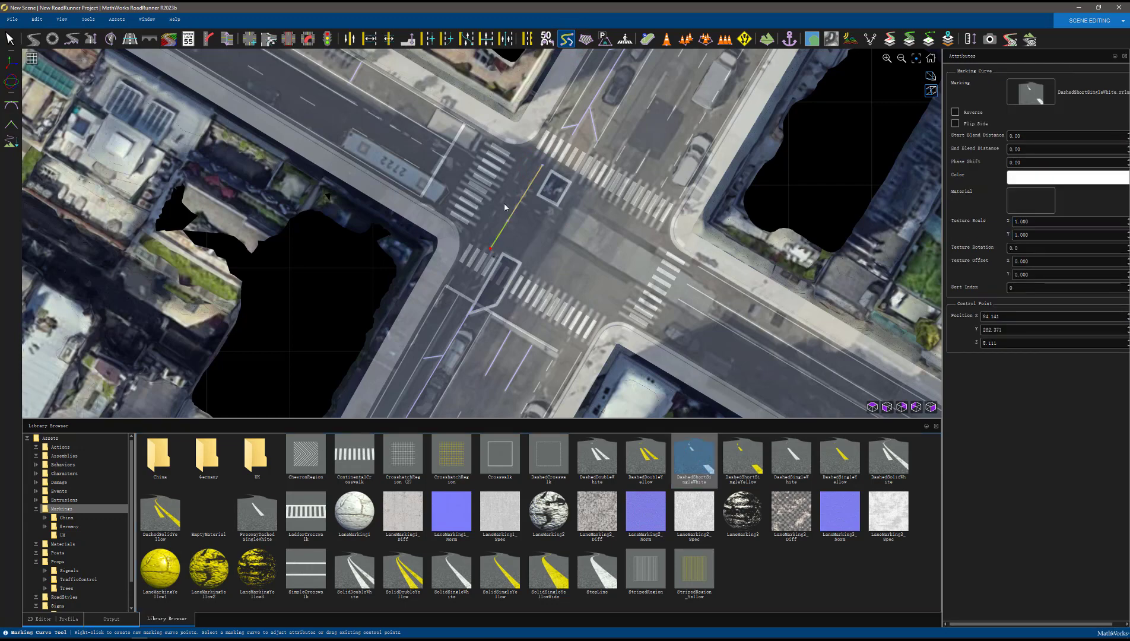
{"action": "right_click", "coordinate": [526, 157]}
{"action": "key", "text": "ctrl+z"}
Add a parallel DashedShortSingleWhite marking curve on the bus side of the first dashed line
{"action": "left_click", "coordinate": [518, 173]}
{"action": "right_click", "coordinate": [527, 159]}
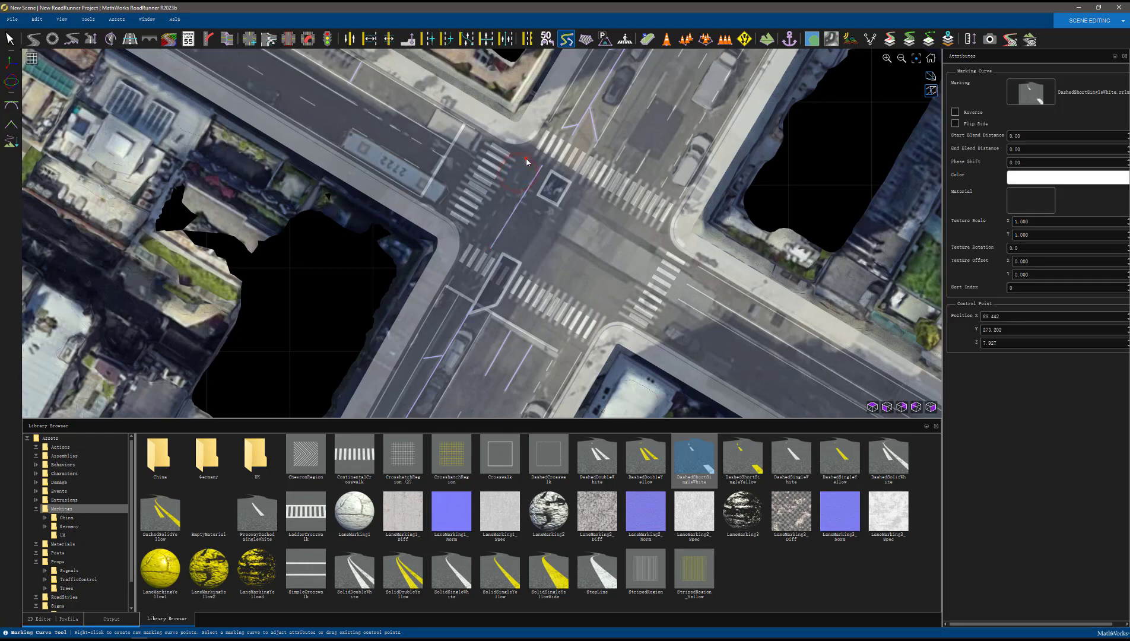
{"action": "right_click", "coordinate": [479, 239]}
{"action": "left_click", "coordinate": [522, 237]}
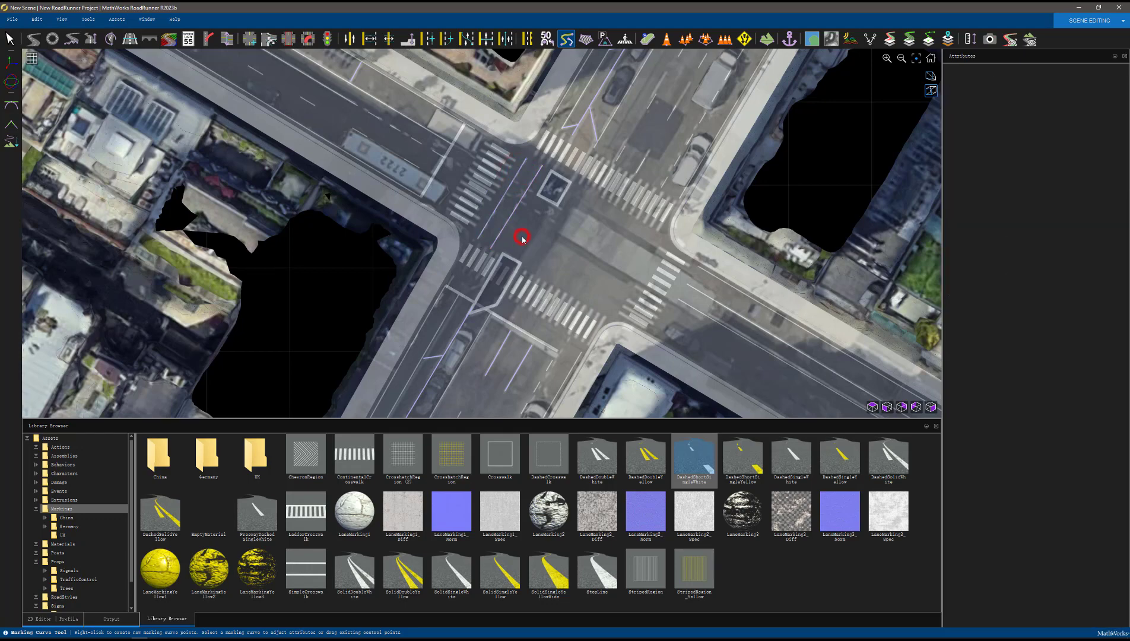
Draw two short parallel DashedShortSingleWhite marking curves crossing the long dashed lines, from the bus-side crosswalk past the small box
{"action": "right_click", "coordinate": [501, 188]}
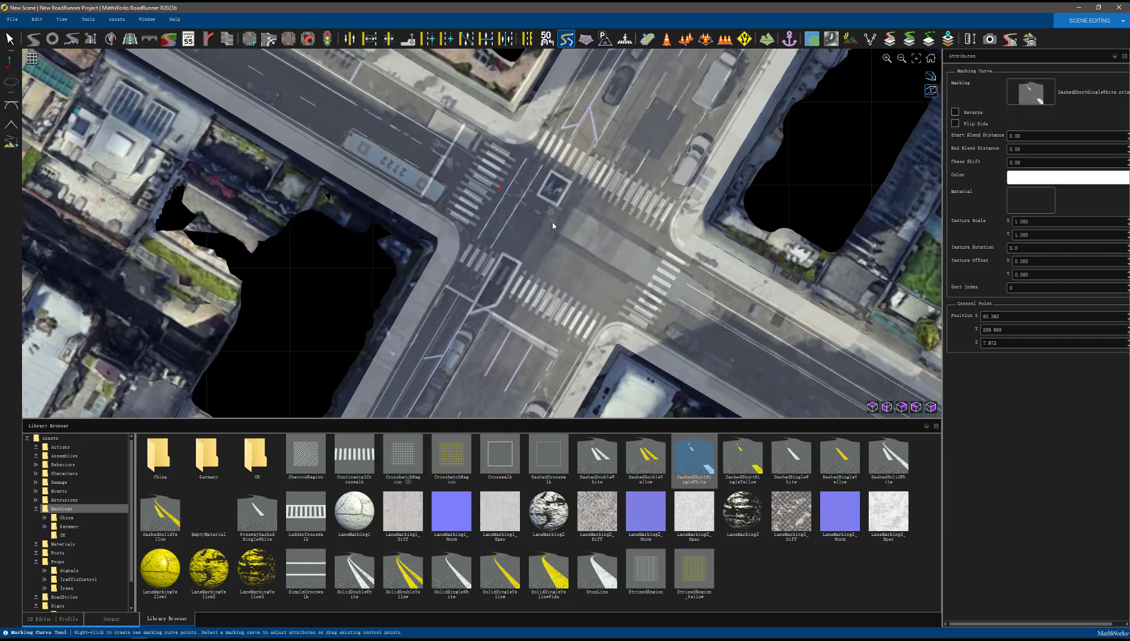
{"action": "right_click", "coordinate": [554, 223]}
{"action": "left_click", "coordinate": [509, 177]}
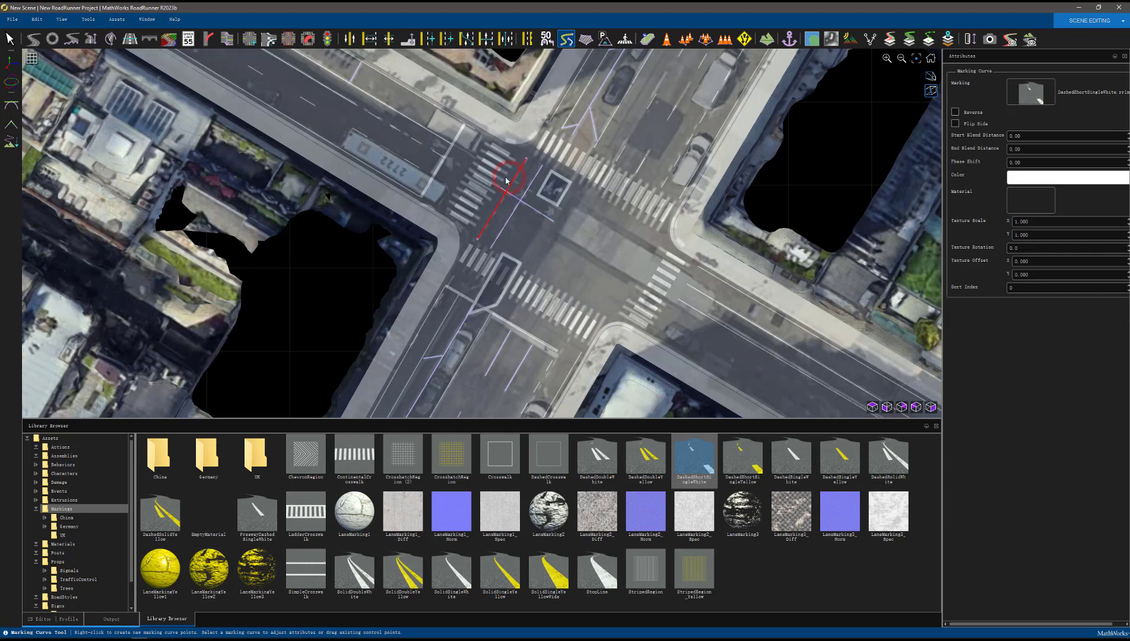
{"action": "left_click", "coordinate": [506, 177]}
{"action": "right_click", "coordinate": [562, 213]}
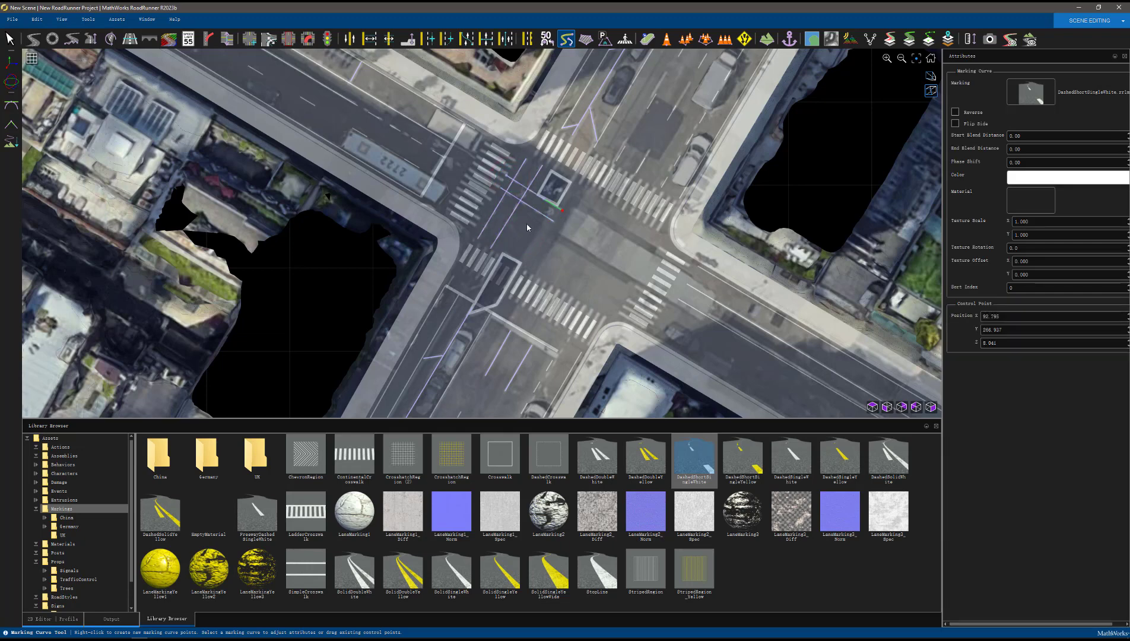
{"action": "left_click", "coordinate": [585, 229]}
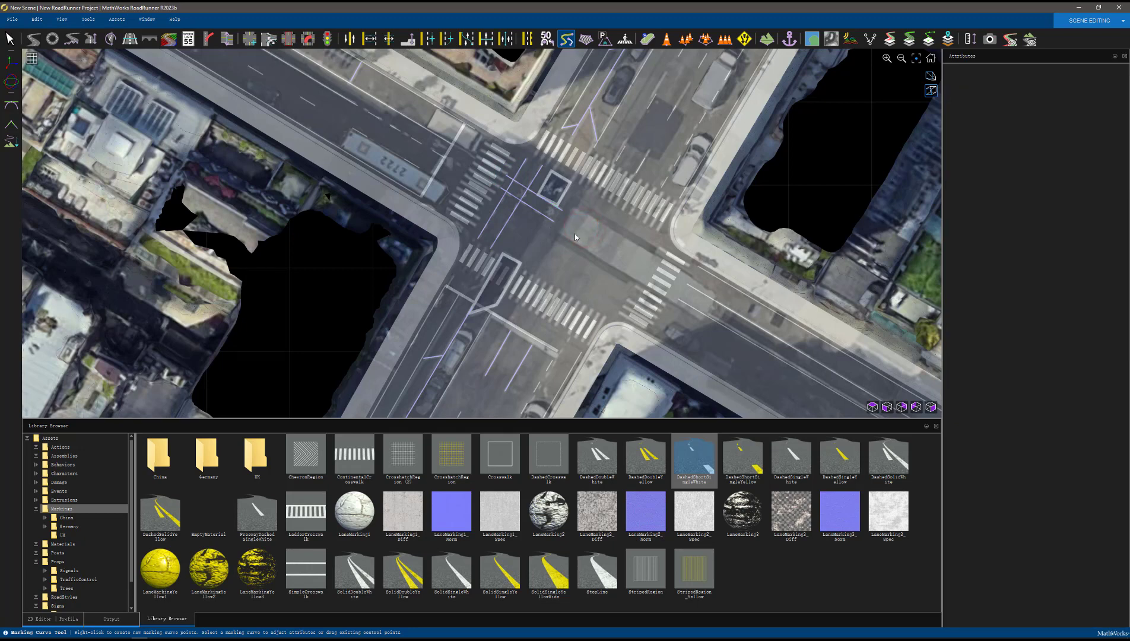
{"action": "left_click", "coordinate": [574, 240]}
{"action": "left_click", "coordinate": [9, 39]}
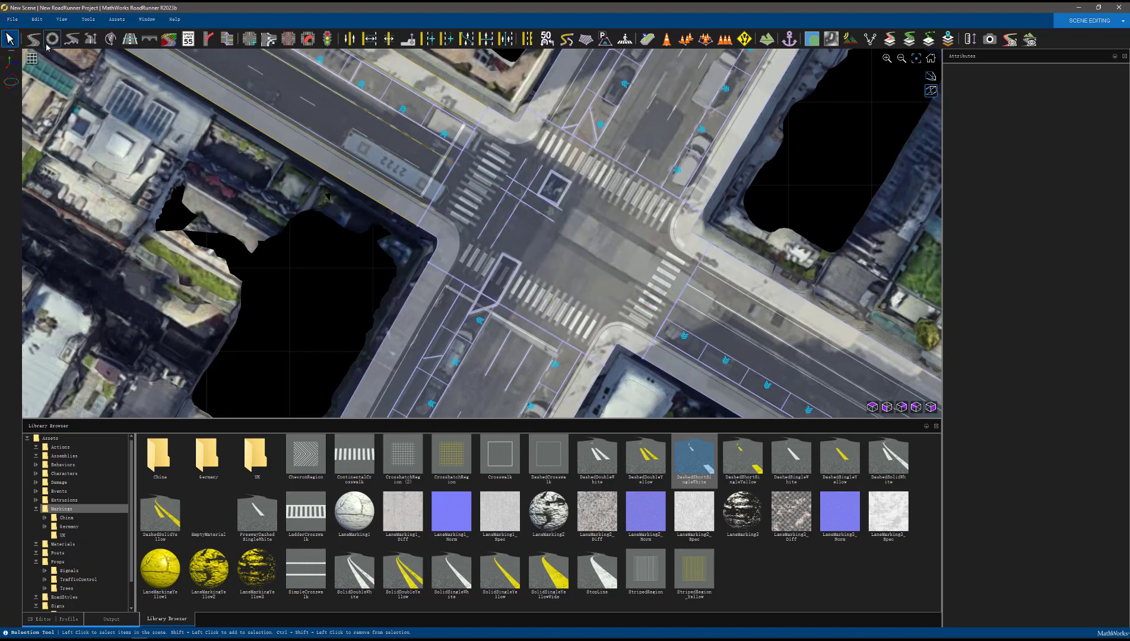
{"action": "left_click", "coordinate": [32, 39]}
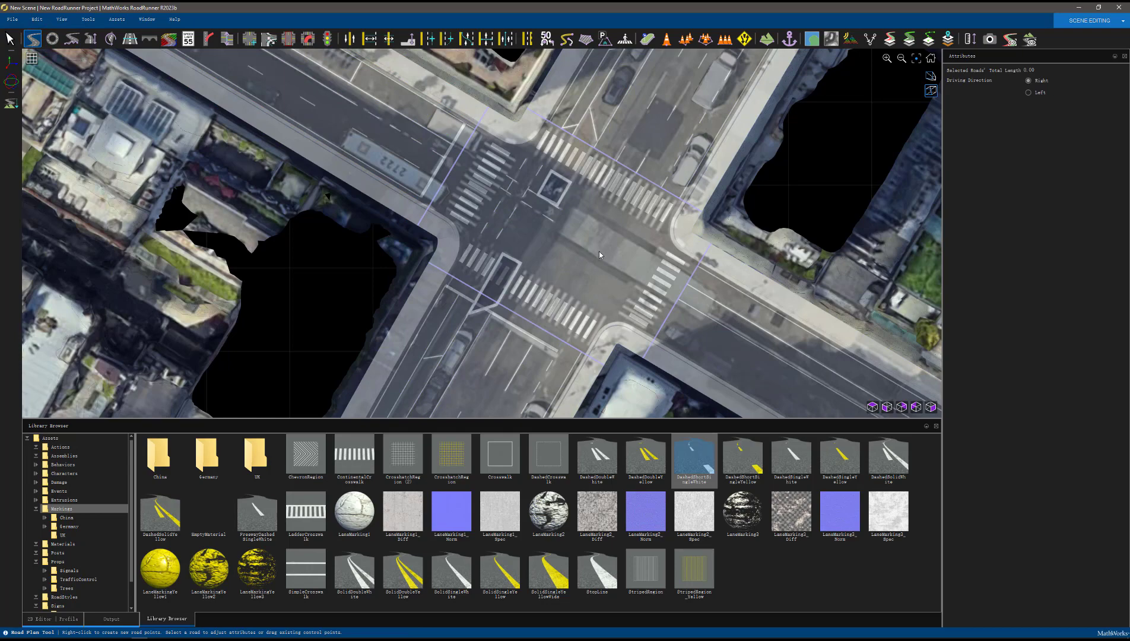
{"action": "left_click", "coordinate": [648, 40]}
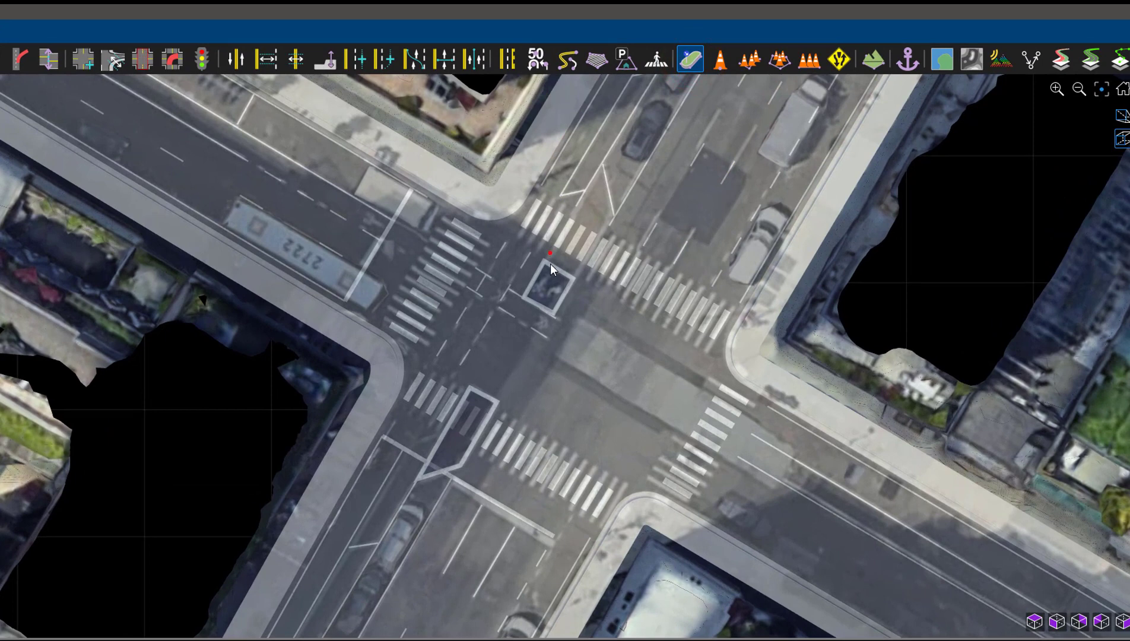
Draw a pointed traffic island across the upper crosswalk, from the V-shaped lane marking to the small painted box, with a rounded end
{"action": "left_click", "coordinate": [600, 168]}
{"action": "left_click", "coordinate": [613, 213]}
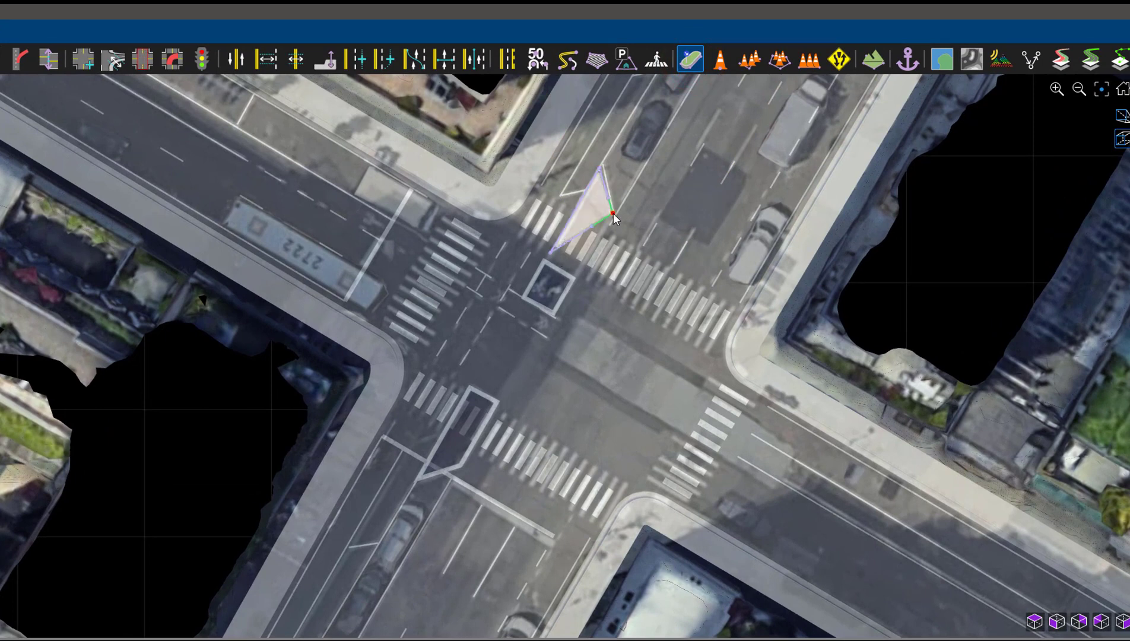
{"action": "left_click", "coordinate": [576, 271]}
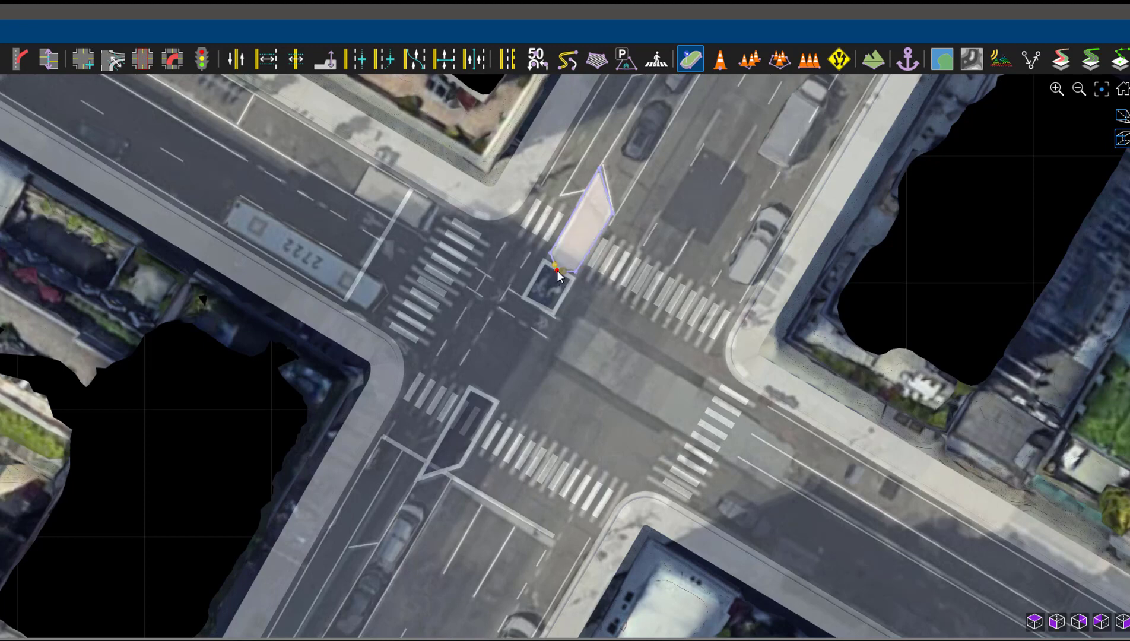
{"action": "left_click", "coordinate": [553, 266]}
{"action": "left_click", "coordinate": [564, 273]}
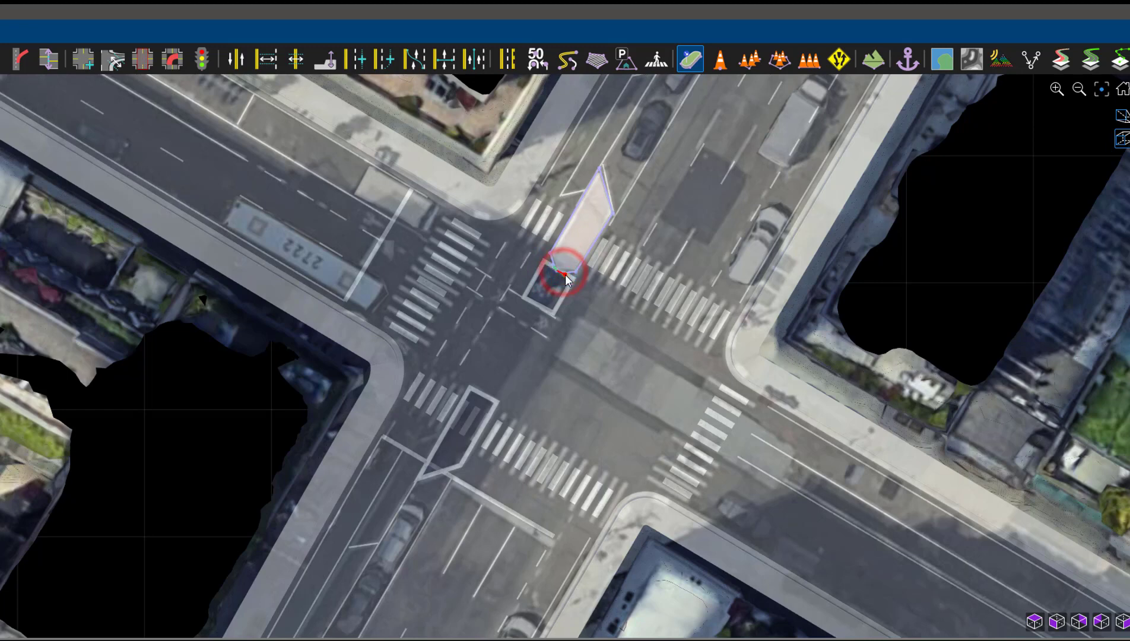
{"action": "left_click", "coordinate": [550, 258]}
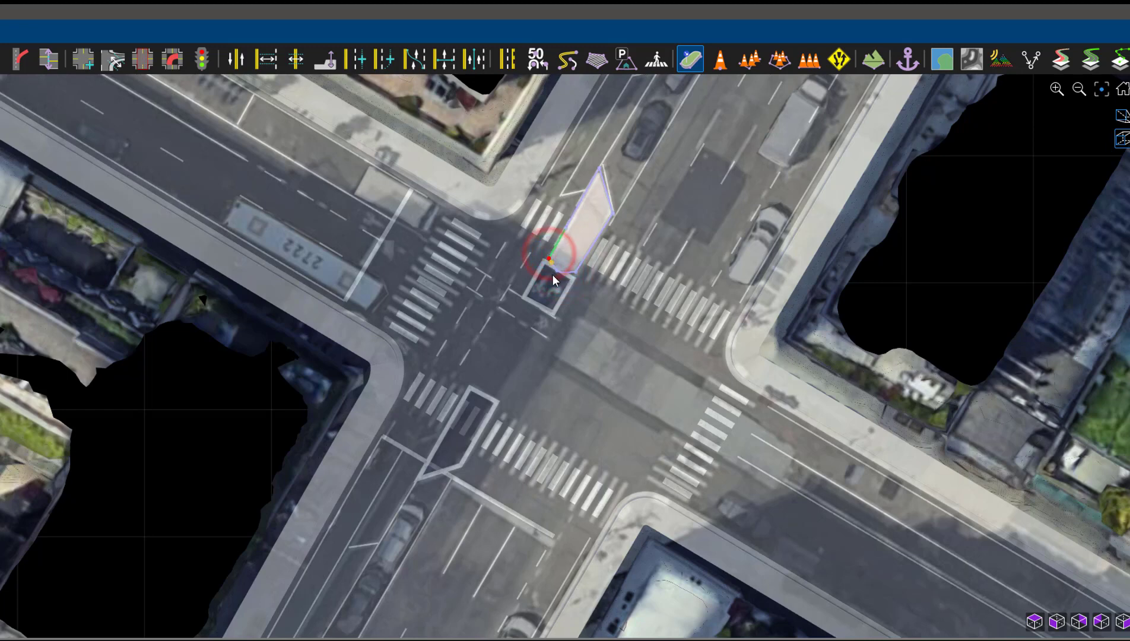
{"action": "left_click", "coordinate": [611, 269]}
Inspect the new traffic island and the surrounding intersection in perspective projection, then return to the top-down view
{"action": "left_click_drag", "start_coordinate": [636, 304], "coordinate": [431, 353], "text": "alt"}
{"action": "scroll", "coordinate": [371, 392], "scroll_direction": "up", "scroll_amount": 3}
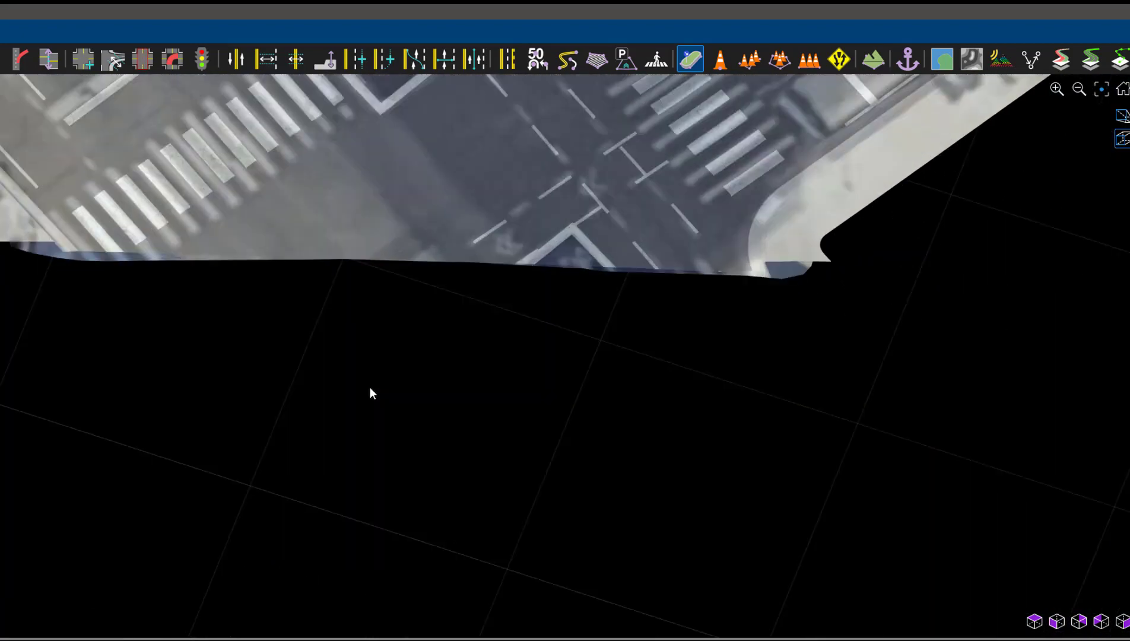
{"action": "left_click", "coordinate": [1118, 117]}
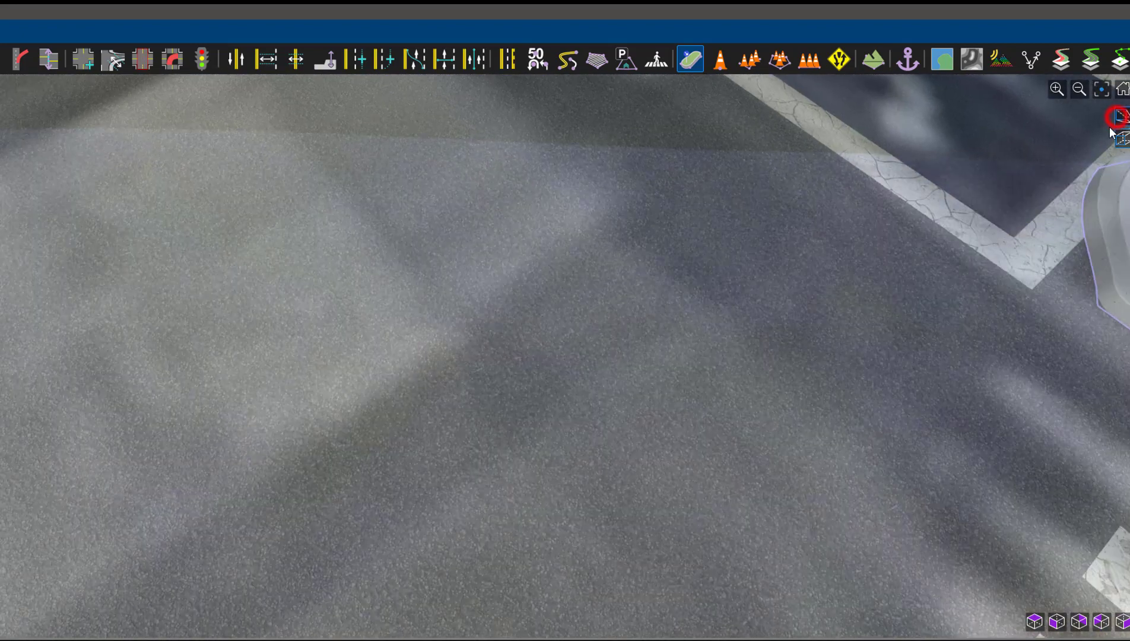
{"action": "scroll", "coordinate": [617, 254], "scroll_direction": "down", "scroll_amount": 5}
{"action": "left_click_drag", "start_coordinate": [618, 254], "coordinate": [542, 270], "text": "alt"}
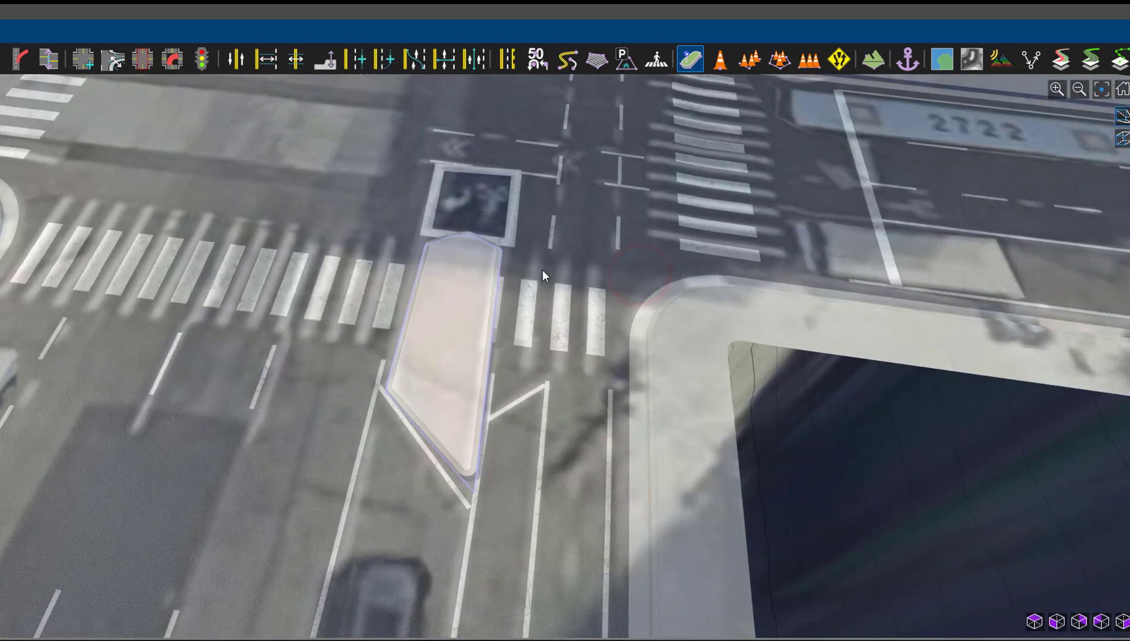
{"action": "scroll", "coordinate": [460, 254], "scroll_direction": "down", "scroll_amount": 5}
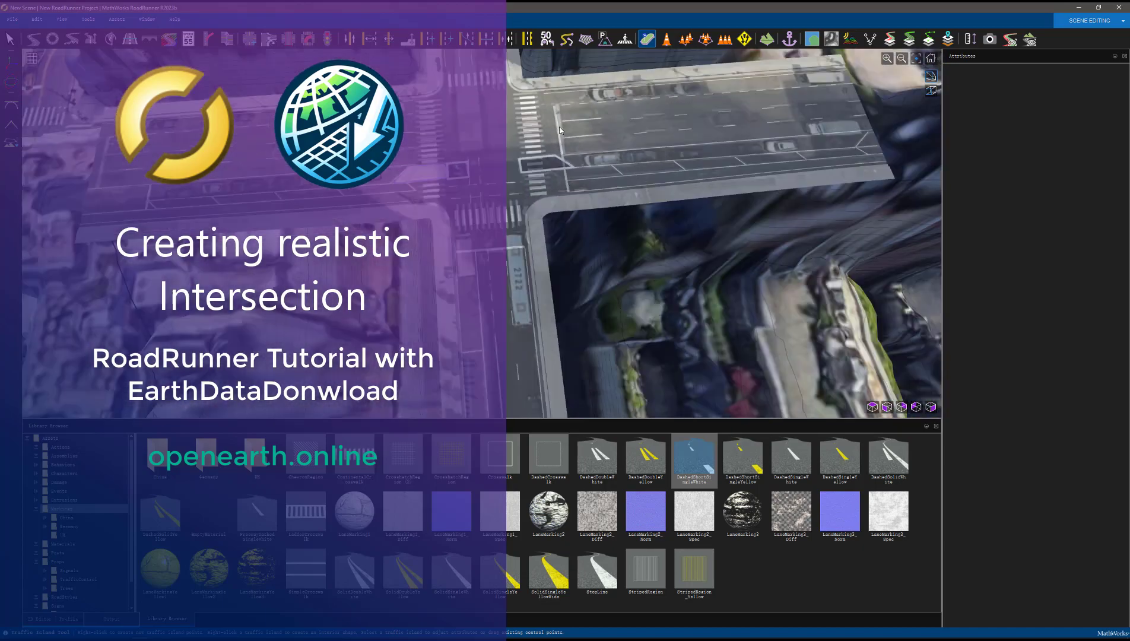
{"action": "left_click", "coordinate": [871, 408]}
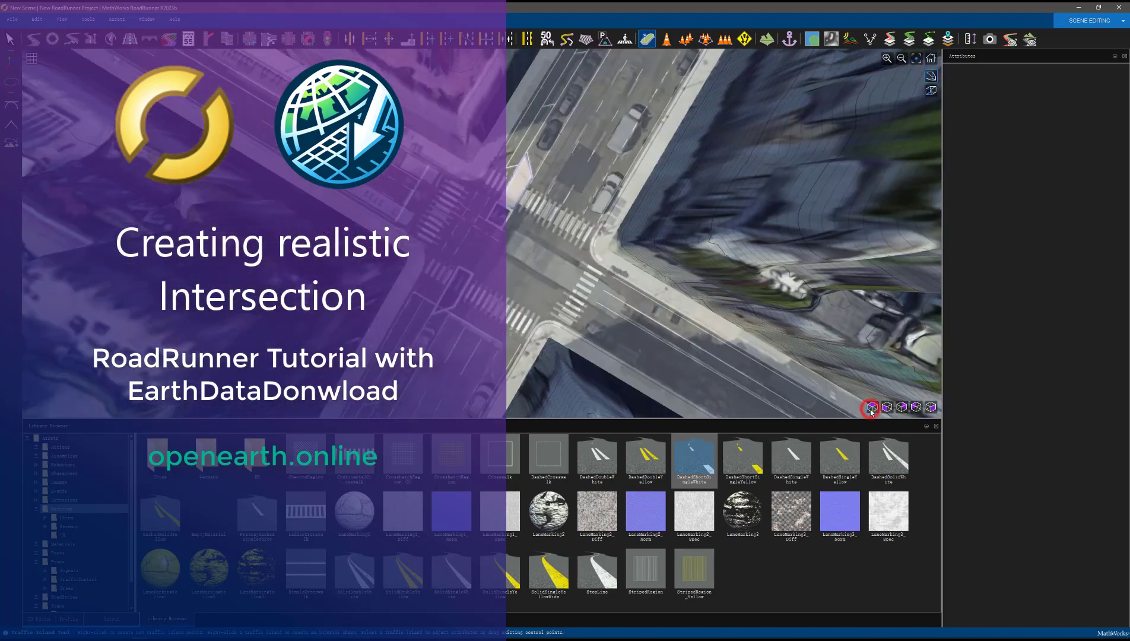